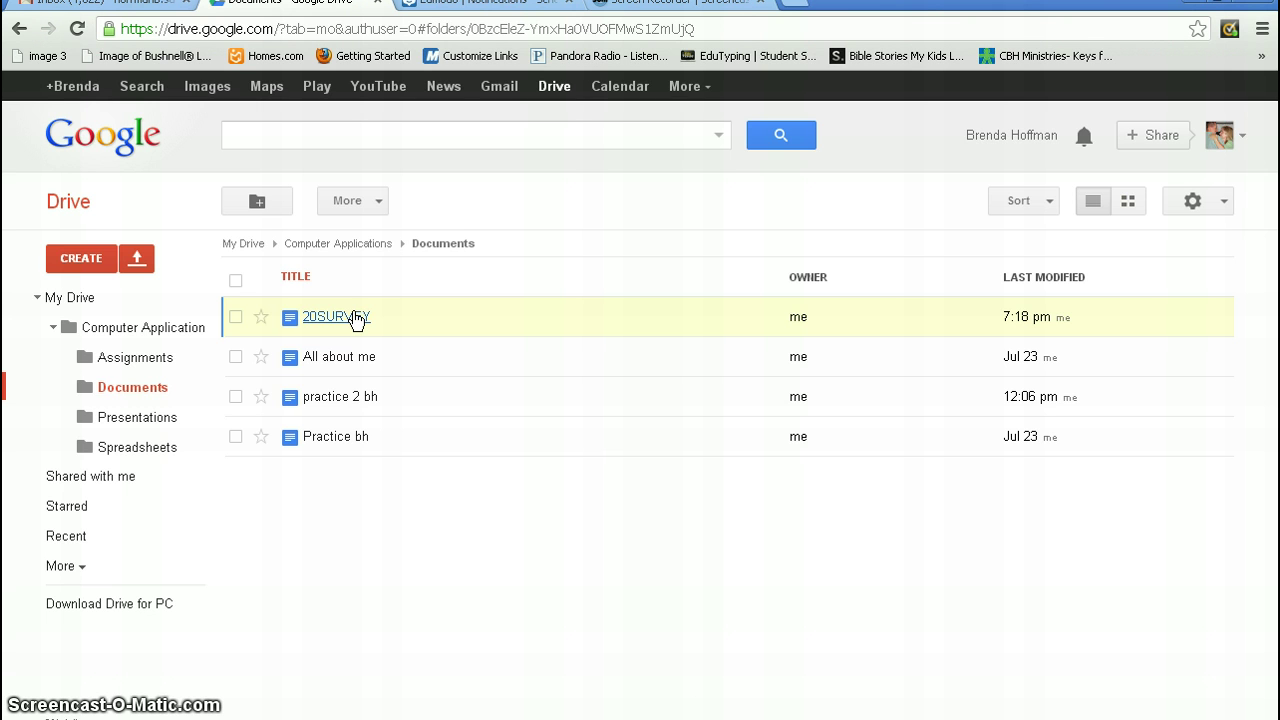
Open the 20SURVEY document from the Documents folder.
{"action": "left_click", "coordinate": [356, 316]}
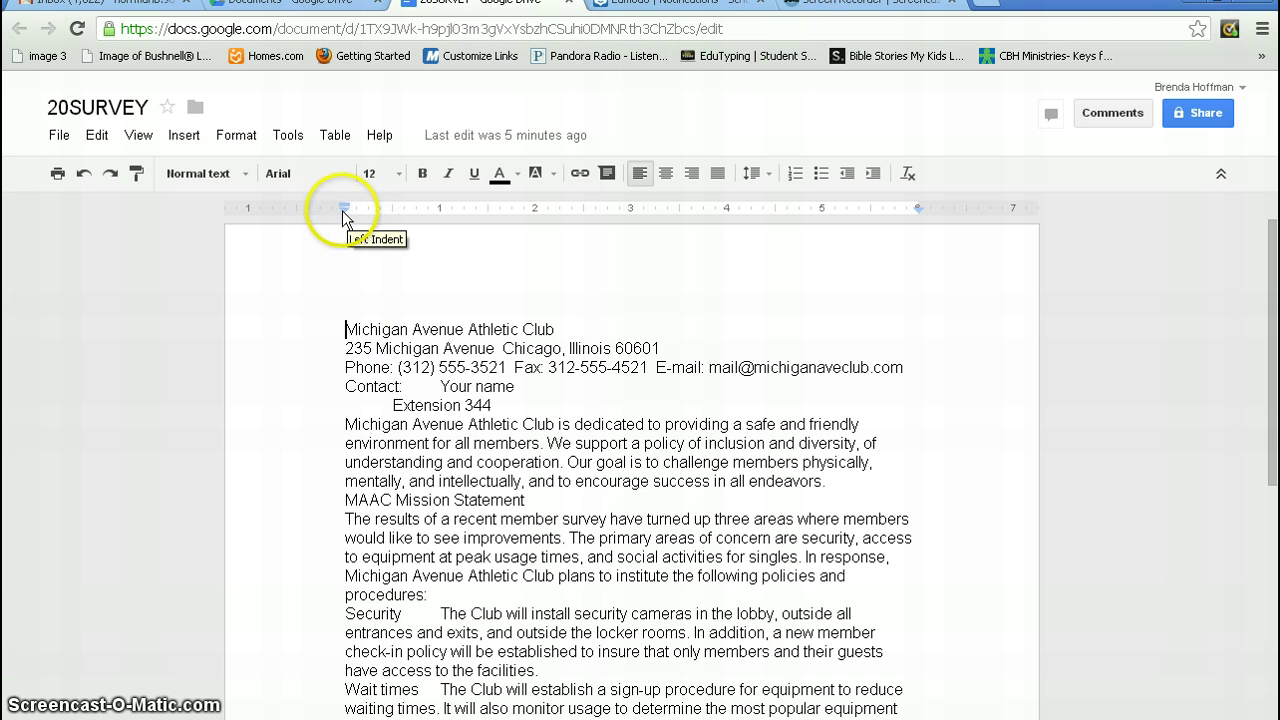
Try a 1-inch left indent on the club name line and a 5-inch right indent on the phone line, resetting each to the margin.
{"action": "left_click_drag", "start_coordinate": [343, 210], "coordinate": [440, 212]}
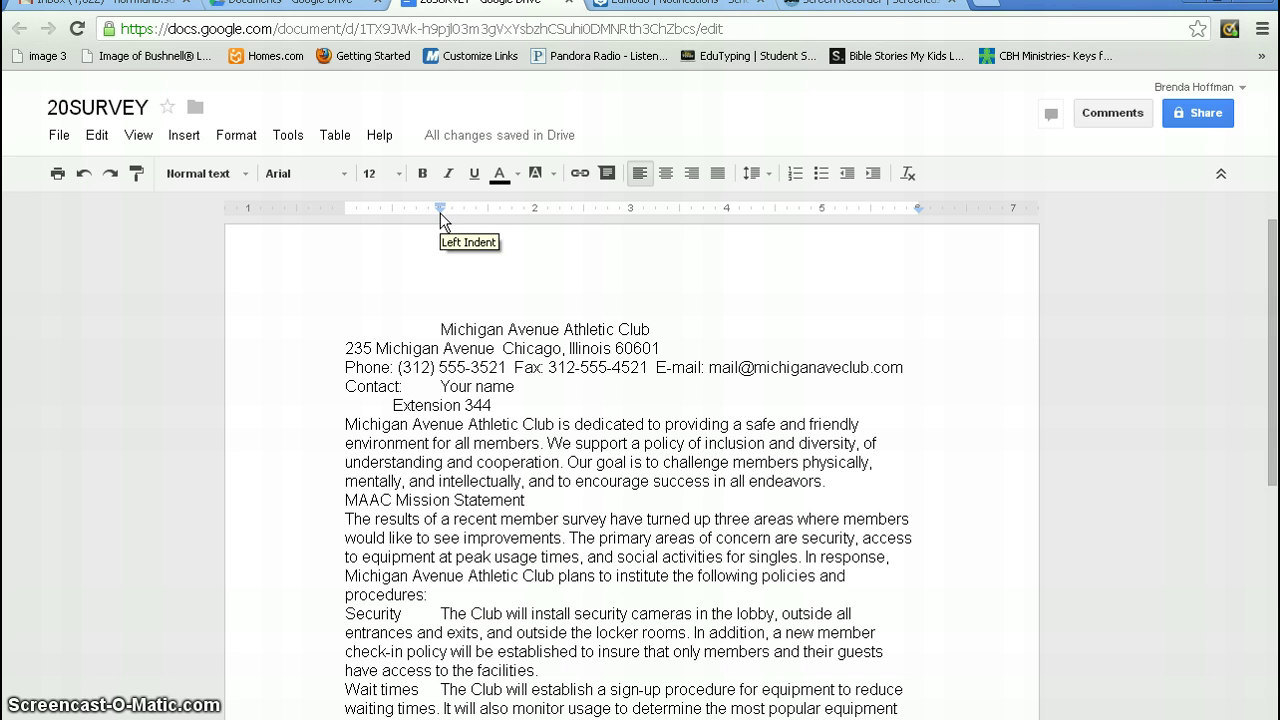
{"action": "left_click_drag", "start_coordinate": [440, 212], "coordinate": [345, 221]}
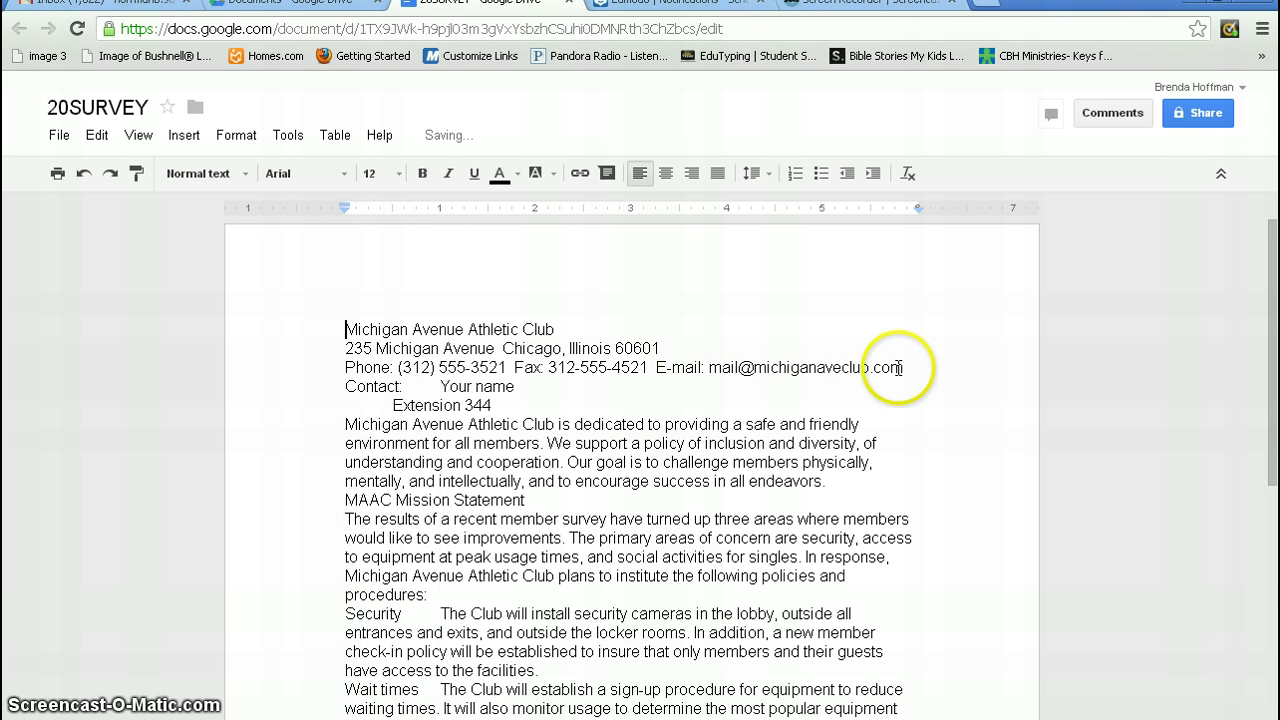
{"action": "left_click", "coordinate": [904, 370]}
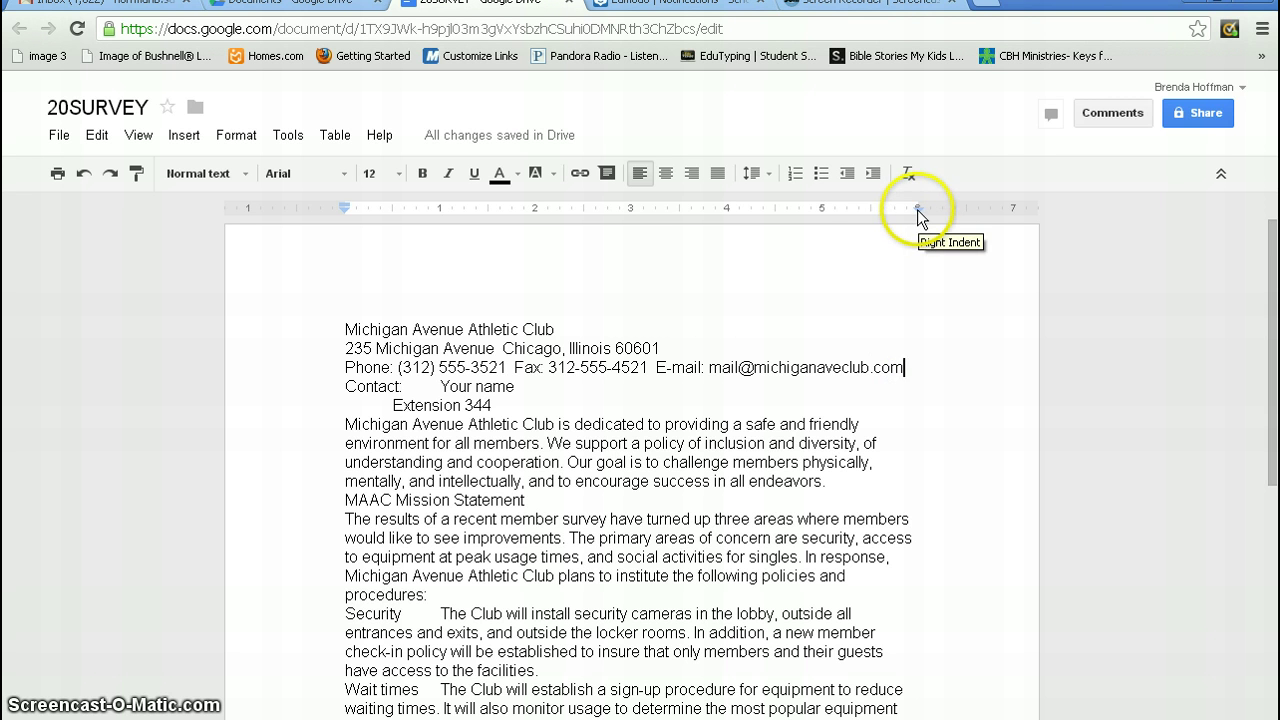
{"action": "left_click_drag", "start_coordinate": [918, 210], "coordinate": [822, 212]}
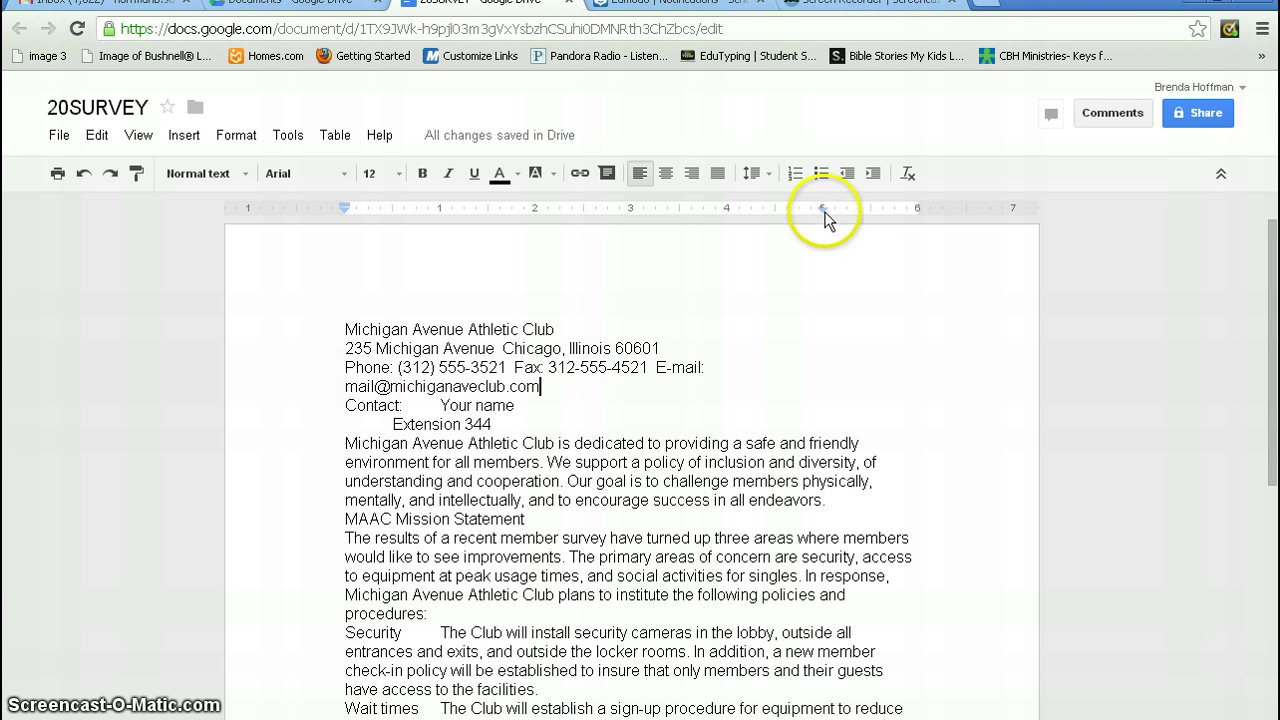
{"action": "mouse_move", "coordinate": [823, 210]}
{"action": "left_mouse_down"}
{"action": "mouse_move", "coordinate": [935, 210]}
{"action": "mouse_move", "coordinate": [903, 214]}
{"action": "left_mouse_up"}
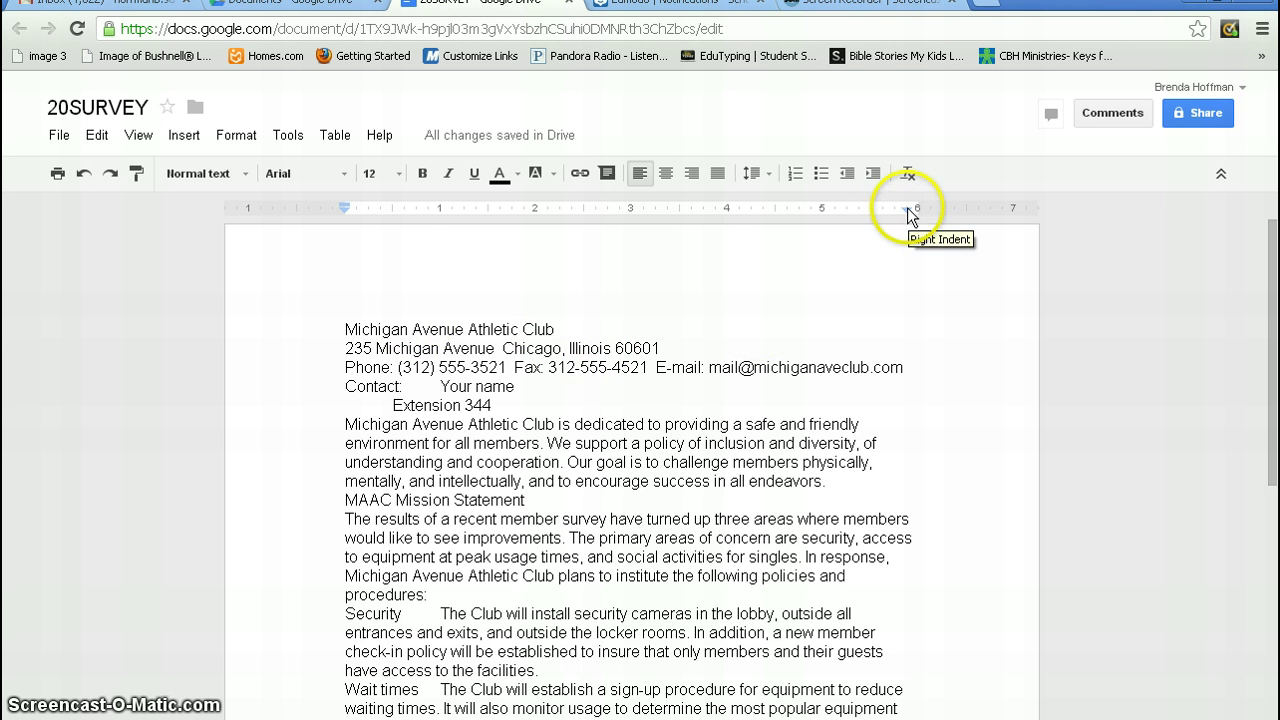
{"action": "left_click_drag", "start_coordinate": [908, 210], "coordinate": [917, 211]}
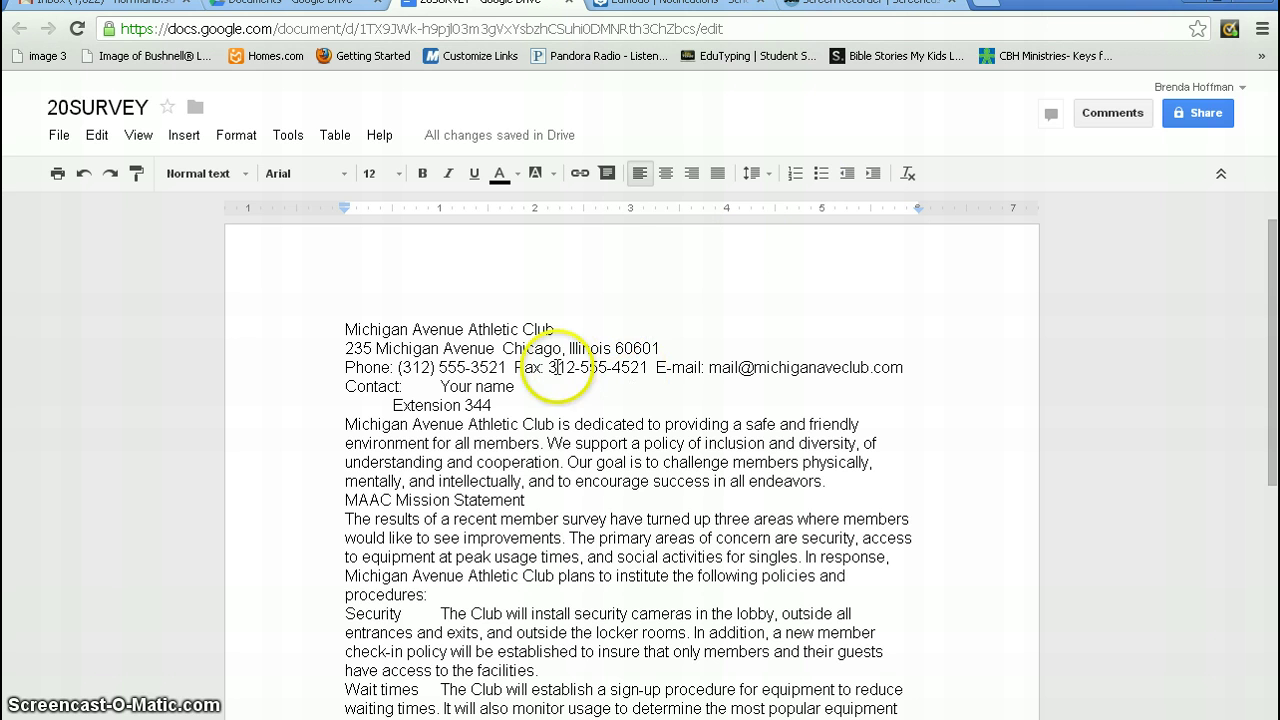
Try centre and right alignment on the three letterhead lines, returning them to left alignment.
{"action": "left_click", "coordinate": [346, 330]}
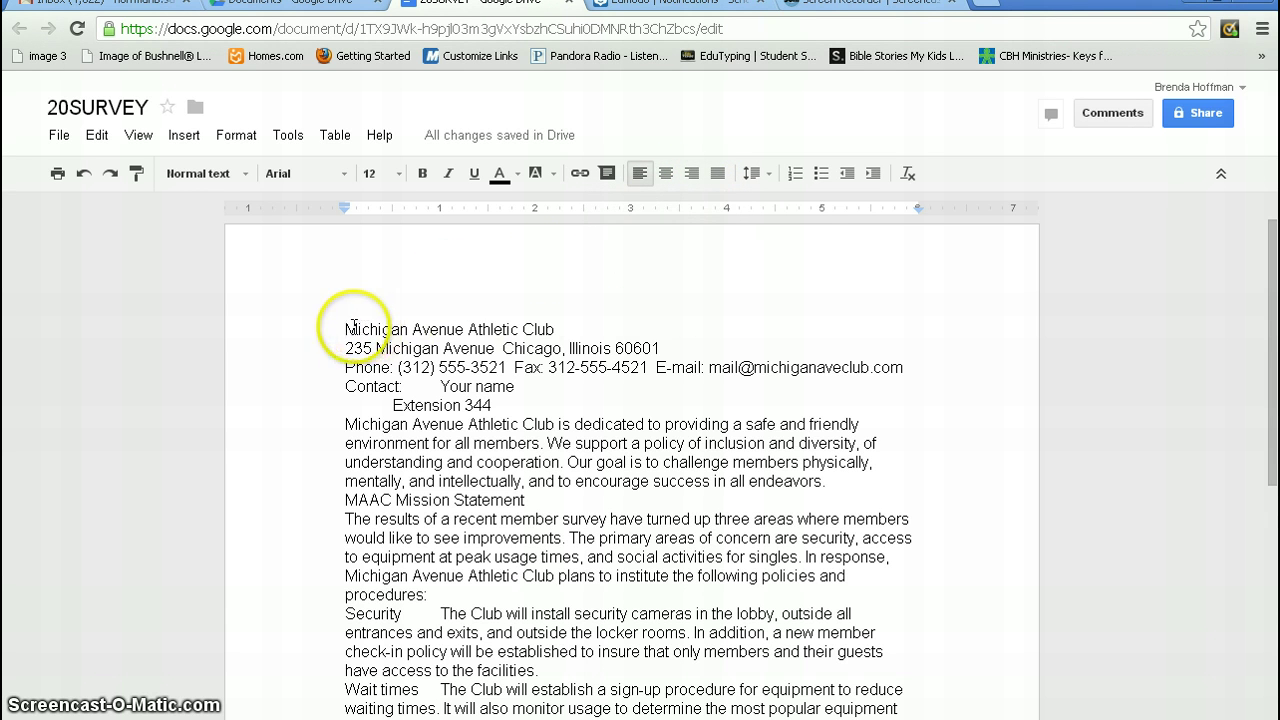
{"action": "left_click_drag", "start_coordinate": [347, 329], "coordinate": [918, 367]}
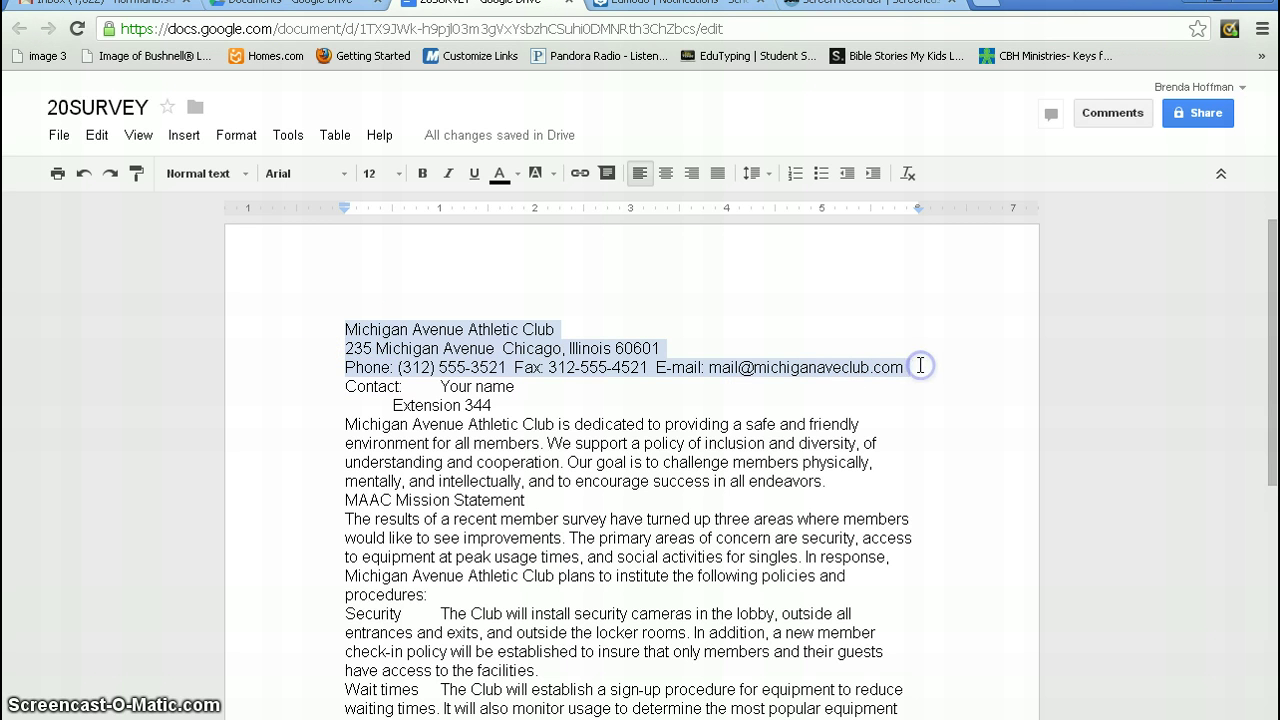
{"action": "left_click", "coordinate": [665, 174]}
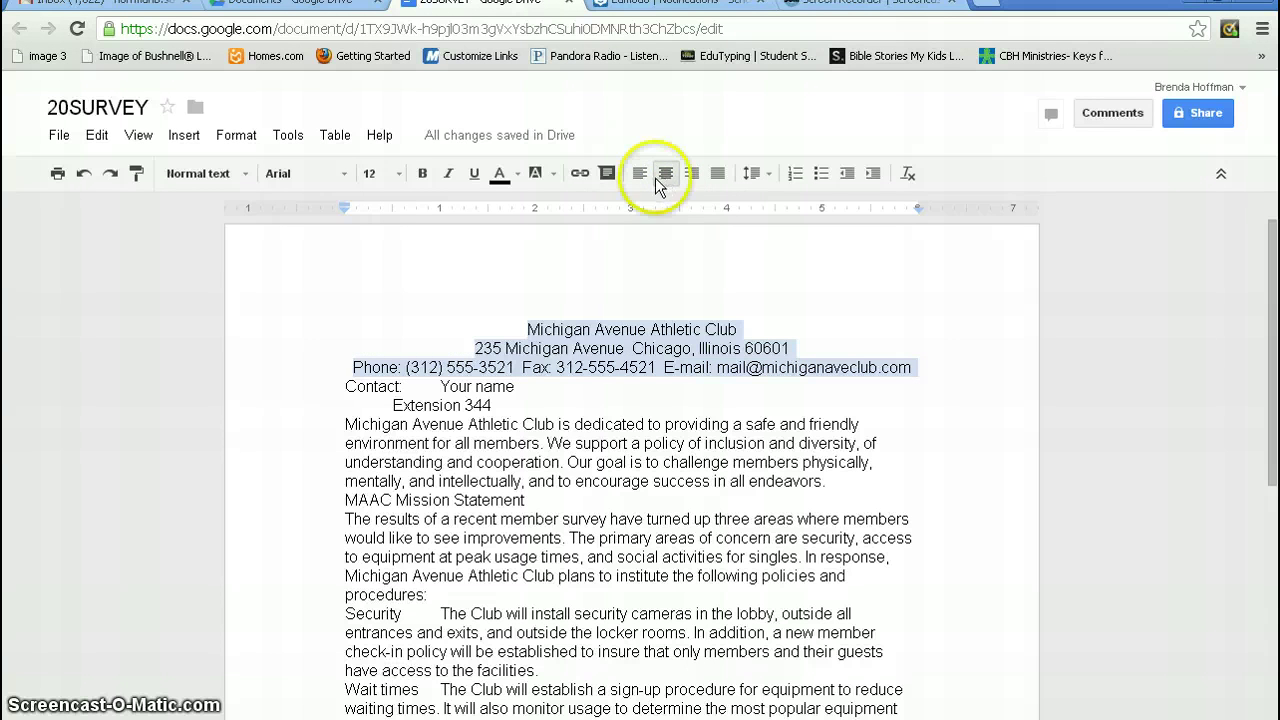
{"action": "left_click", "coordinate": [641, 174]}
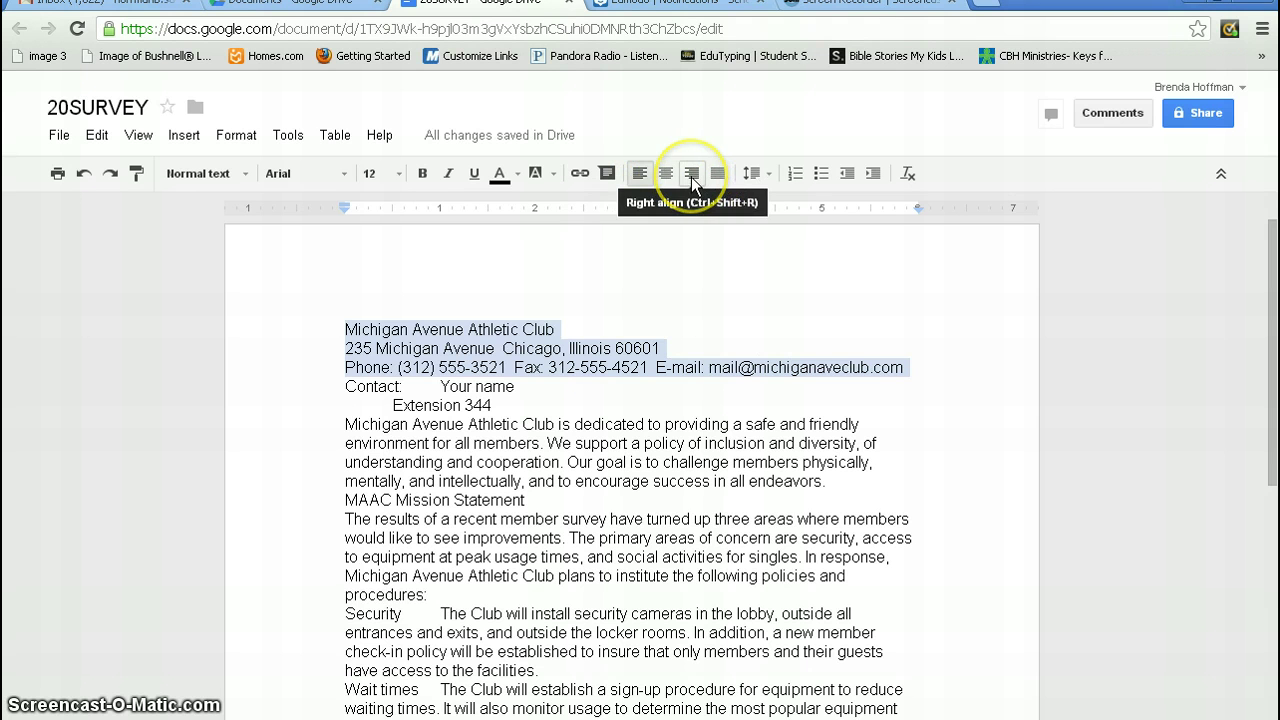
{"action": "left_click", "coordinate": [692, 175]}
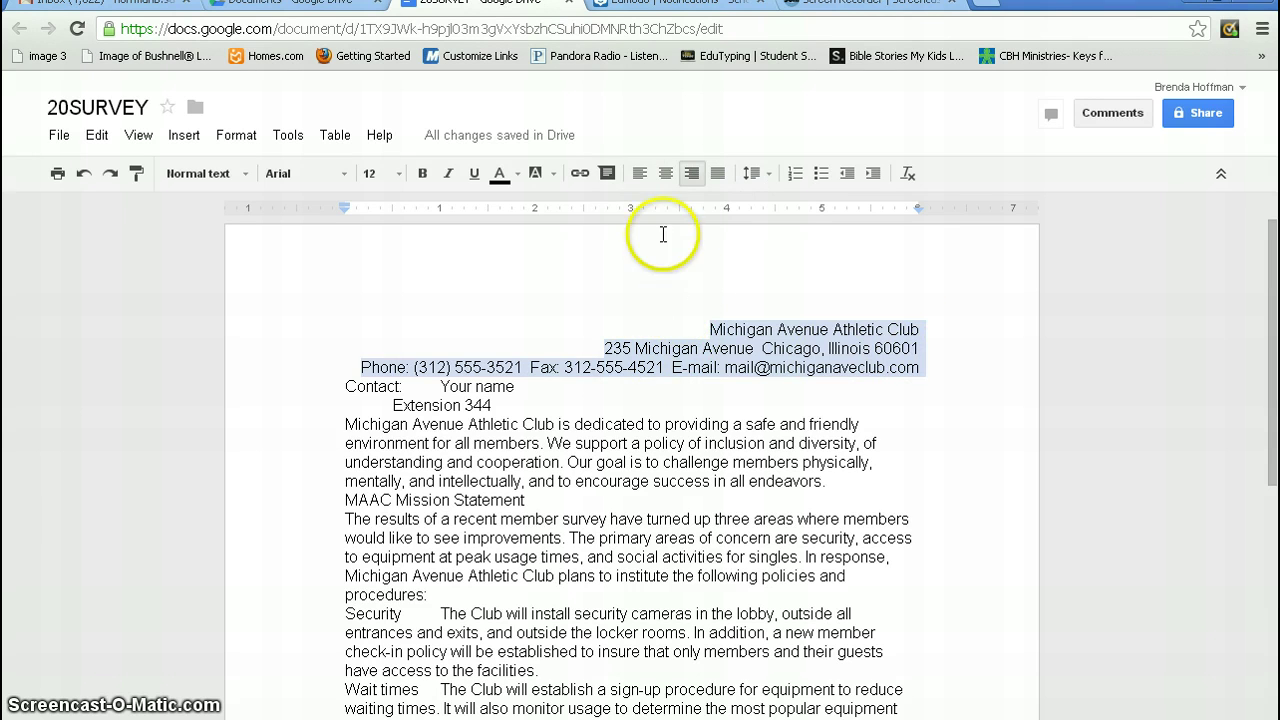
{"action": "left_click", "coordinate": [640, 176]}
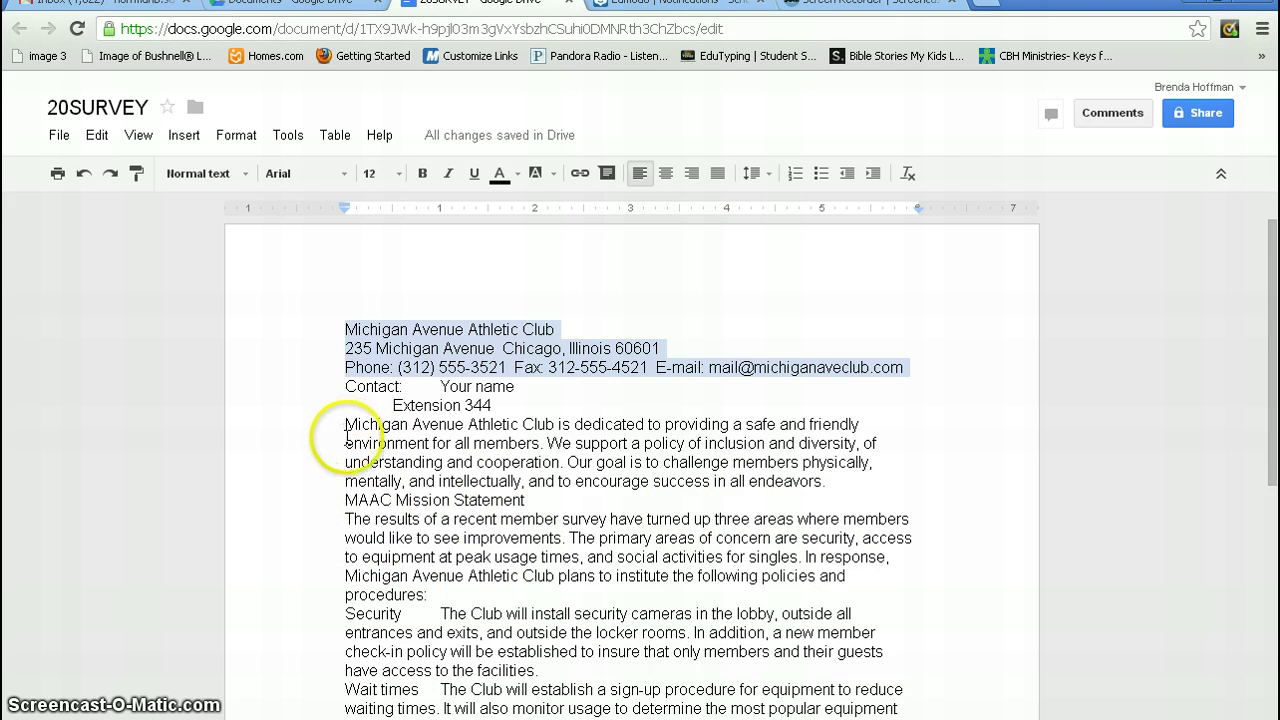
Try full justification on the paragraph above "MAAC Mission Statement" and return it to left alignment.
{"action": "left_click_drag", "start_coordinate": [343, 425], "coordinate": [853, 473]}
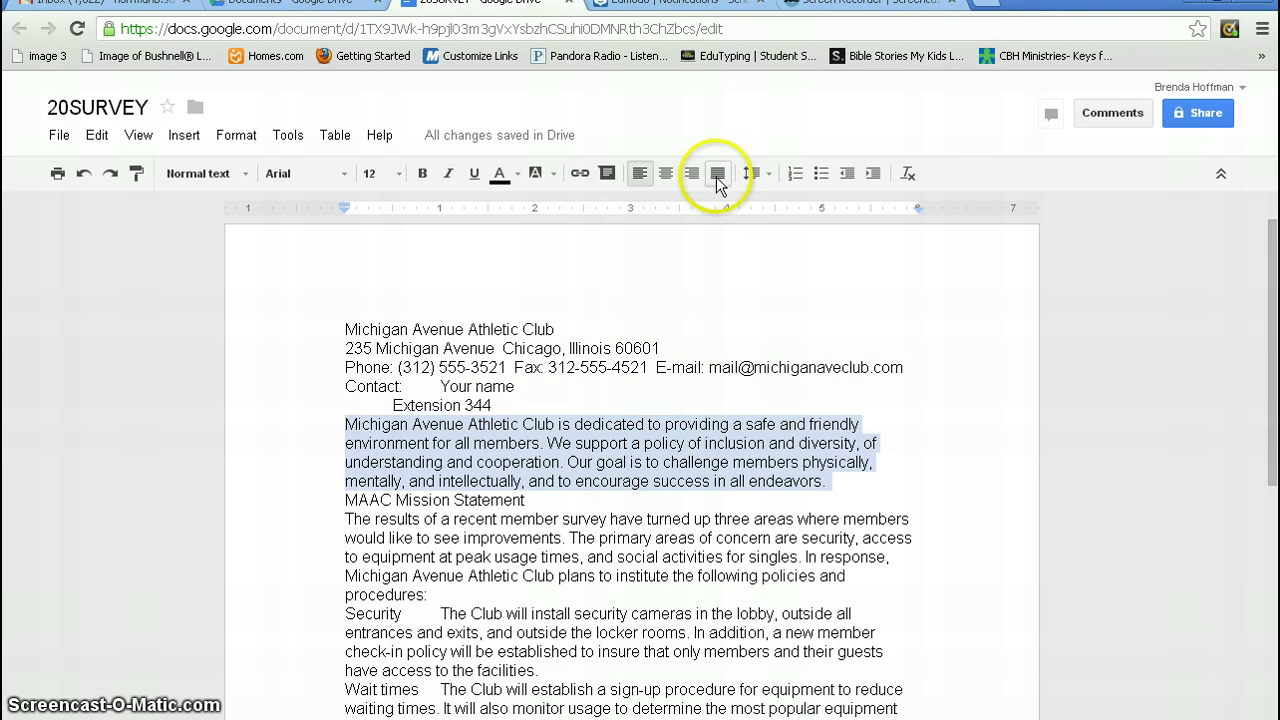
{"action": "left_click", "coordinate": [717, 176]}
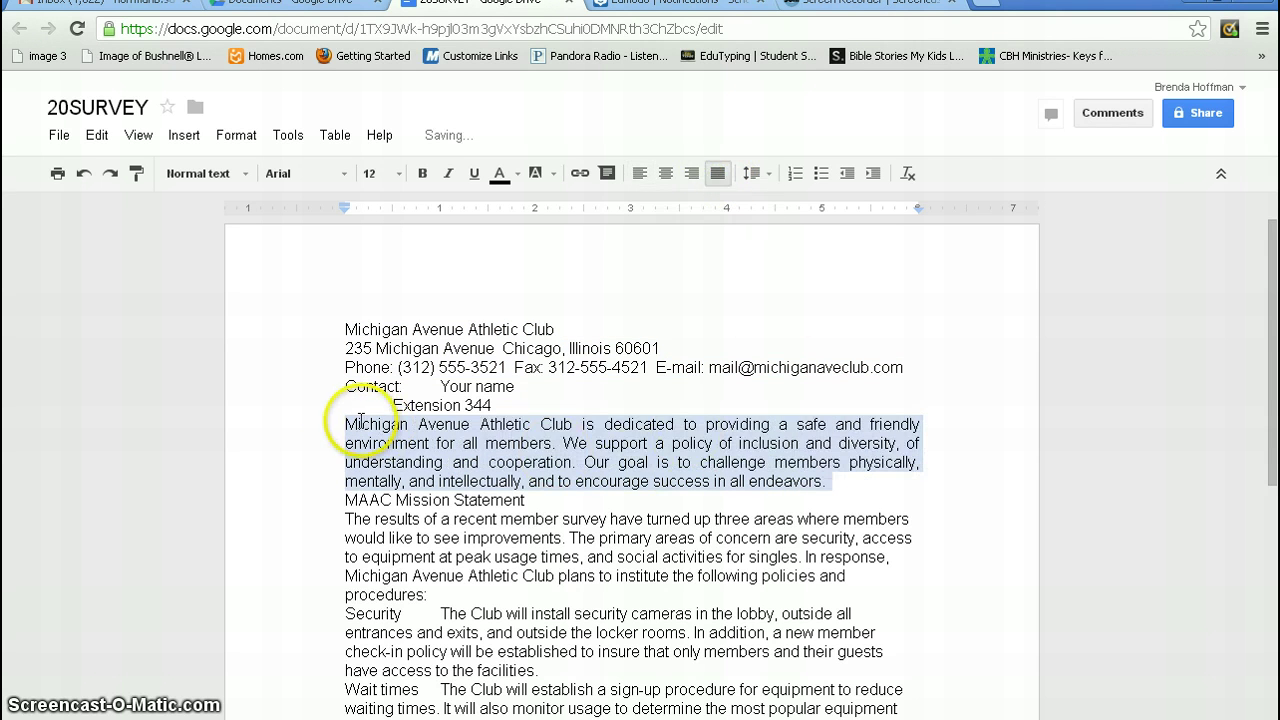
{"action": "scroll", "coordinate": [895, 415], "scroll_direction": "down", "scroll_amount": 1}
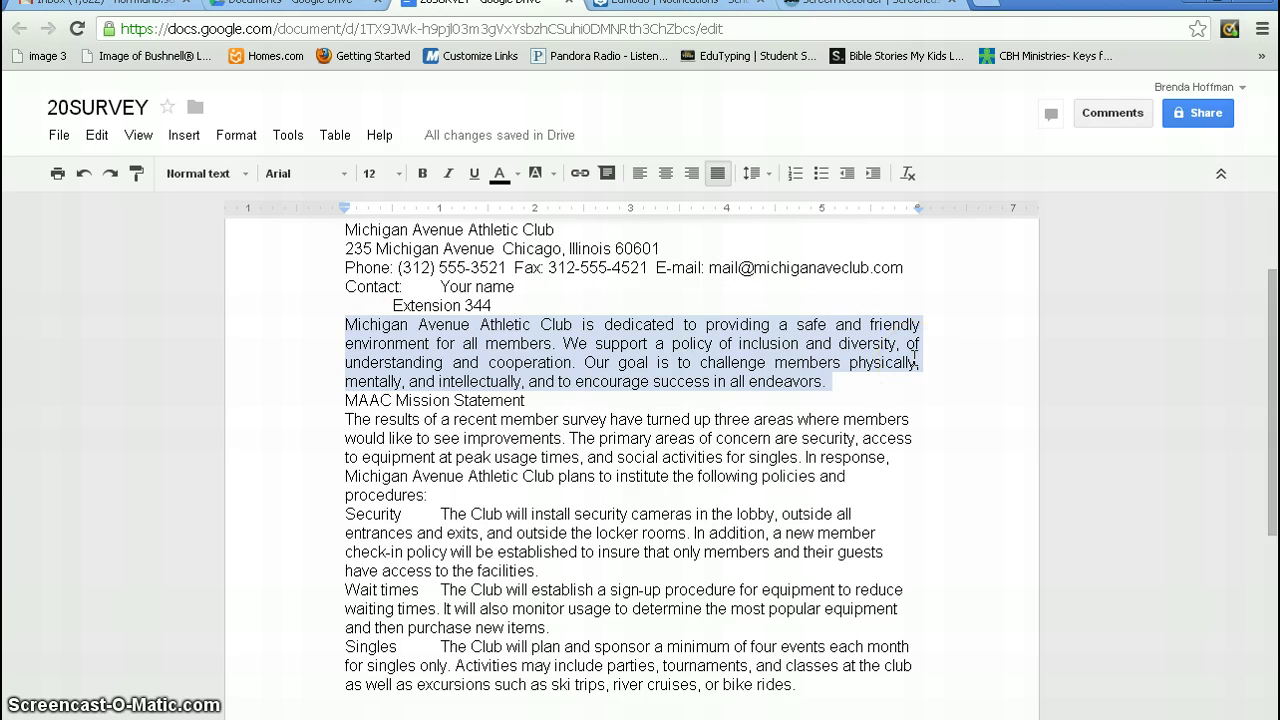
{"action": "left_click", "coordinate": [736, 358]}
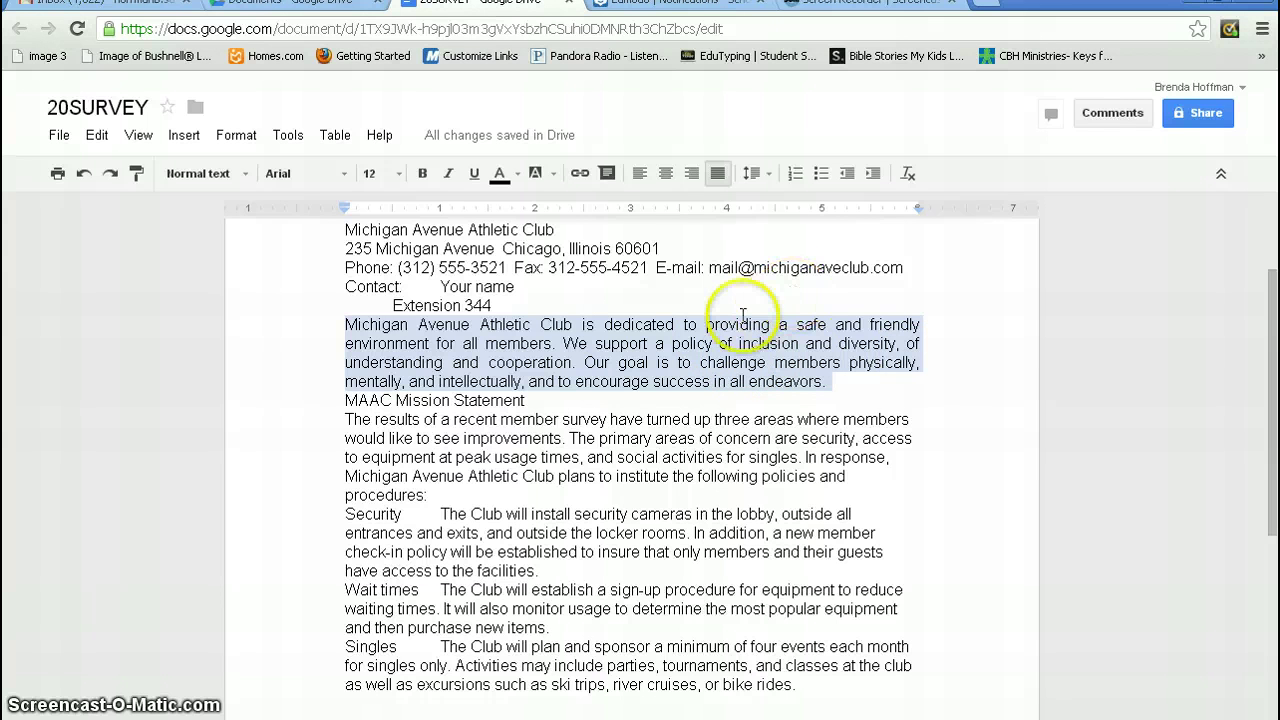
{"action": "left_click", "coordinate": [640, 175]}
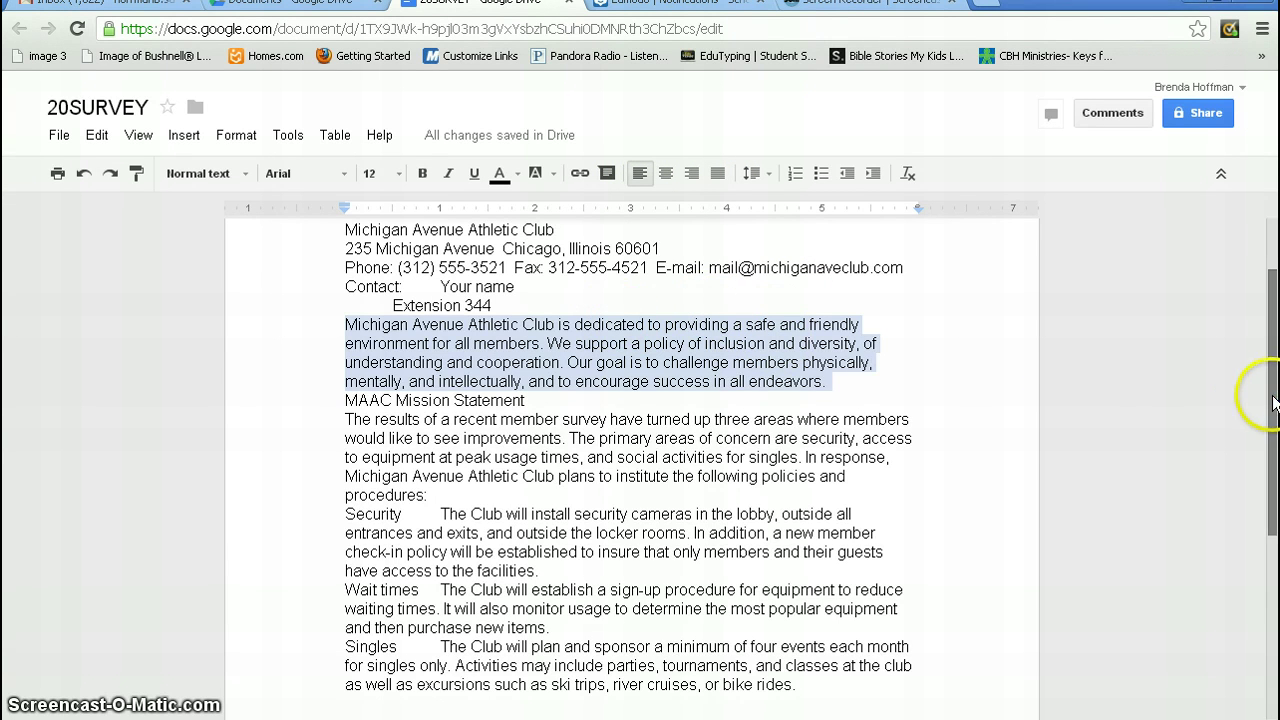
Try a 1-inch first-line indent on the "The results of a recent member survey" paragraph and reset it to the margin.
{"action": "left_click_drag", "start_coordinate": [1275, 402], "coordinate": [1268, 380]}
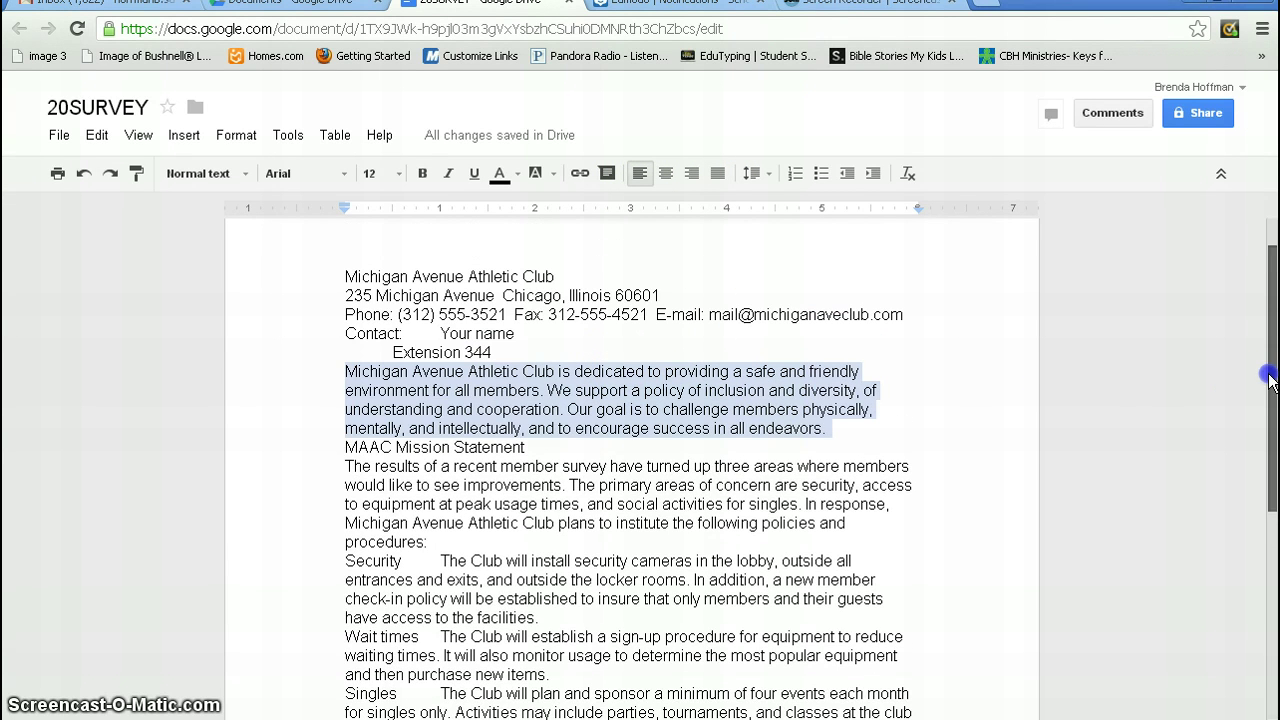
{"action": "left_click", "coordinate": [347, 466]}
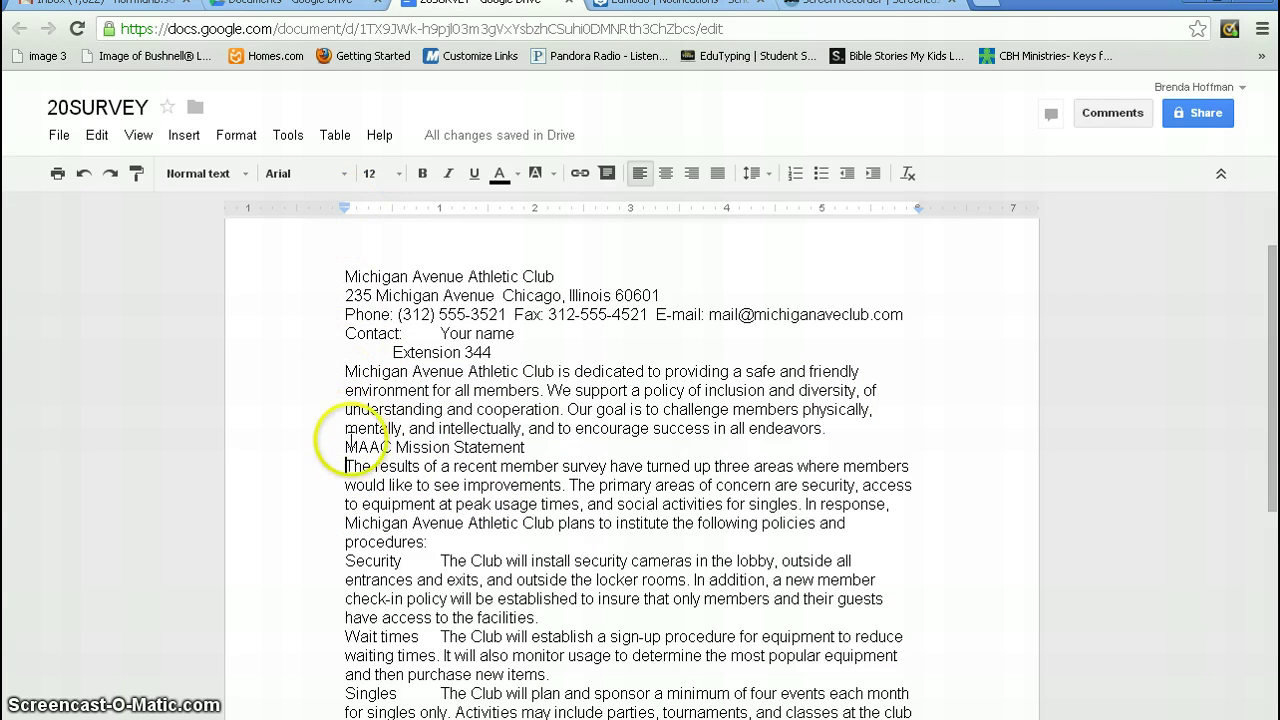
{"action": "left_click", "coordinate": [345, 206]}
{"action": "left_click_drag", "start_coordinate": [359, 207], "coordinate": [437, 205]}
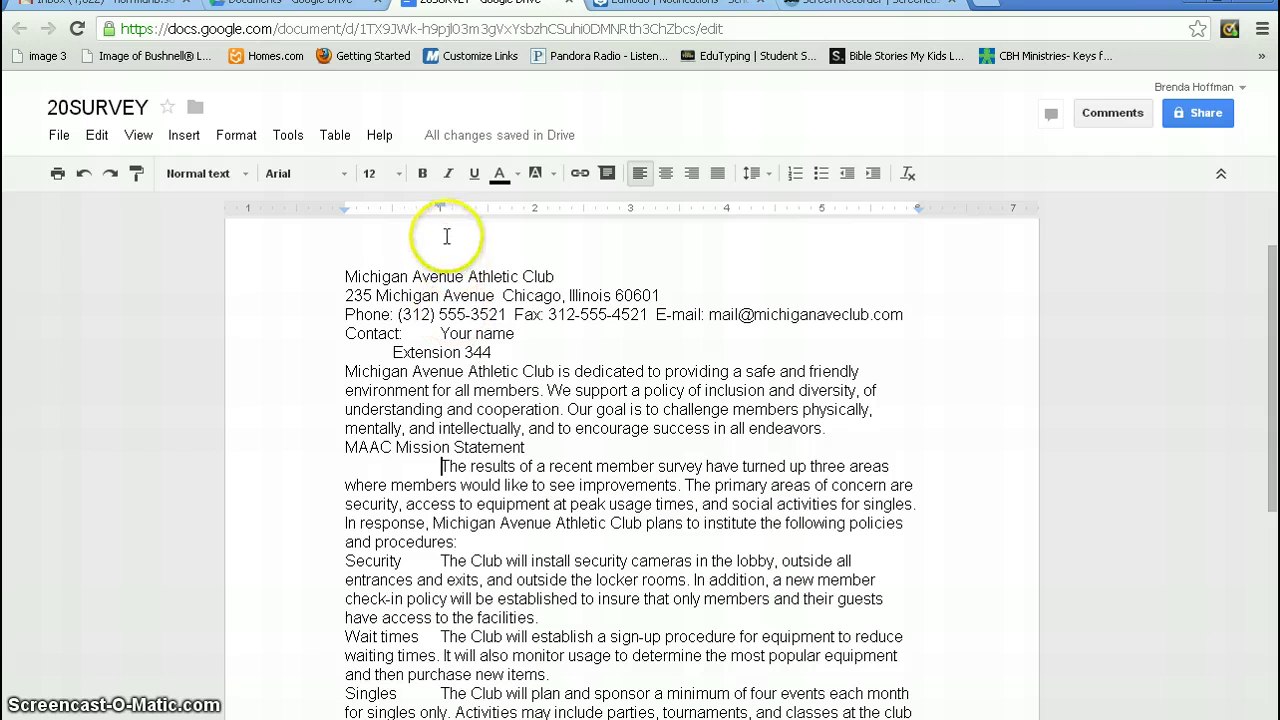
{"action": "left_click_drag", "start_coordinate": [440, 207], "coordinate": [345, 204]}
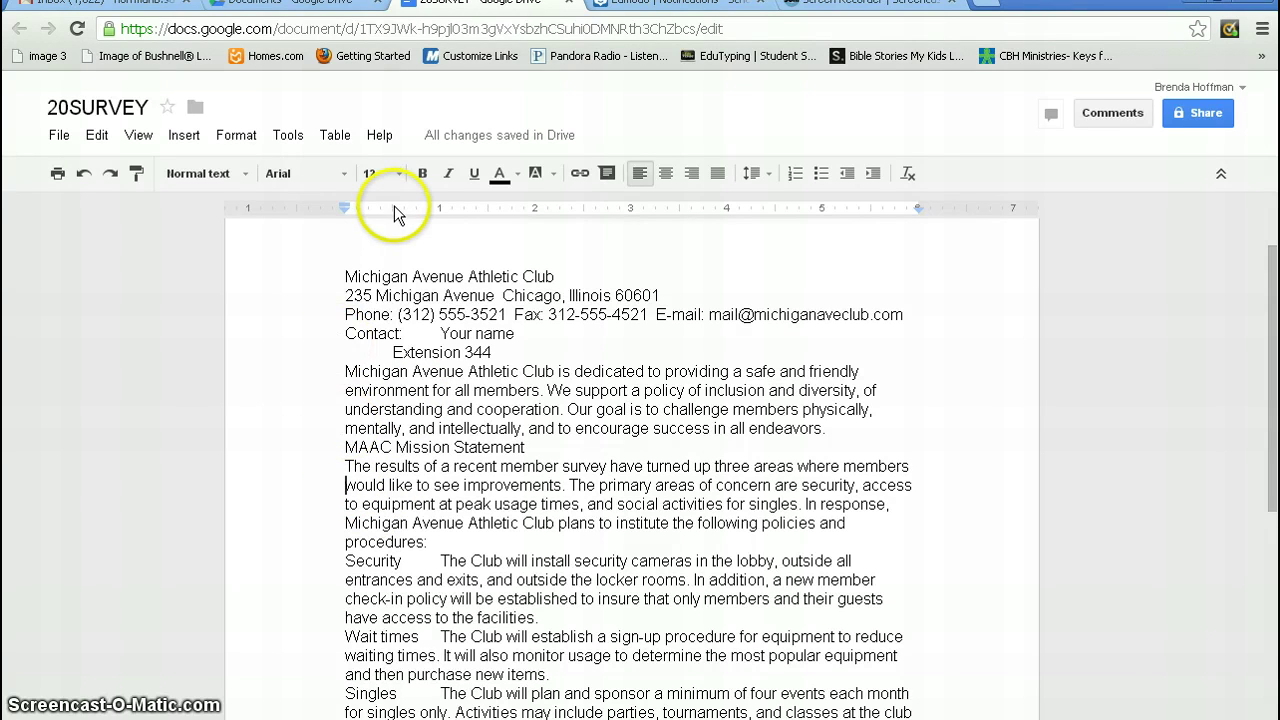
Try hanging indents on the member survey paragraph, with the left indent at 1 inch and the first line 1 inch outside the margin, resetting both.
{"action": "mouse_move", "coordinate": [344, 208]}
{"action": "left_mouse_down"}
{"action": "mouse_move", "coordinate": [436, 206]}
{"action": "mouse_move", "coordinate": [344, 204]}
{"action": "left_mouse_up"}
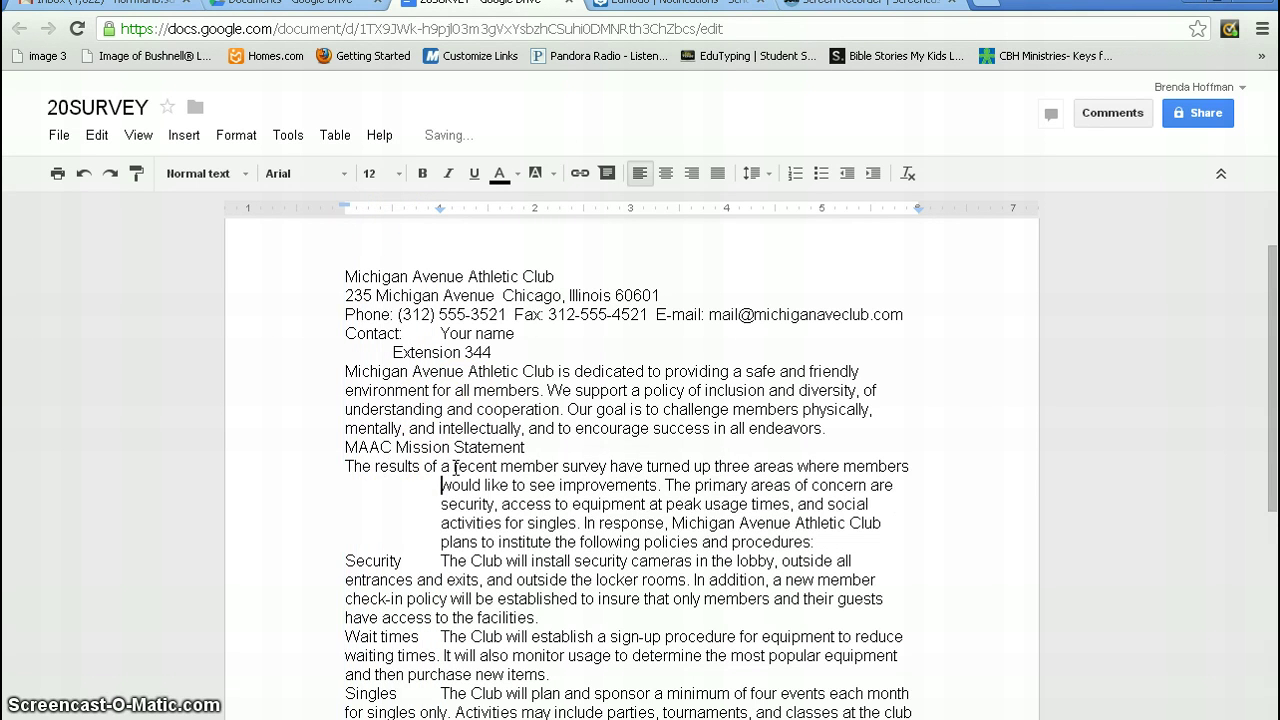
{"action": "left_click", "coordinate": [341, 470]}
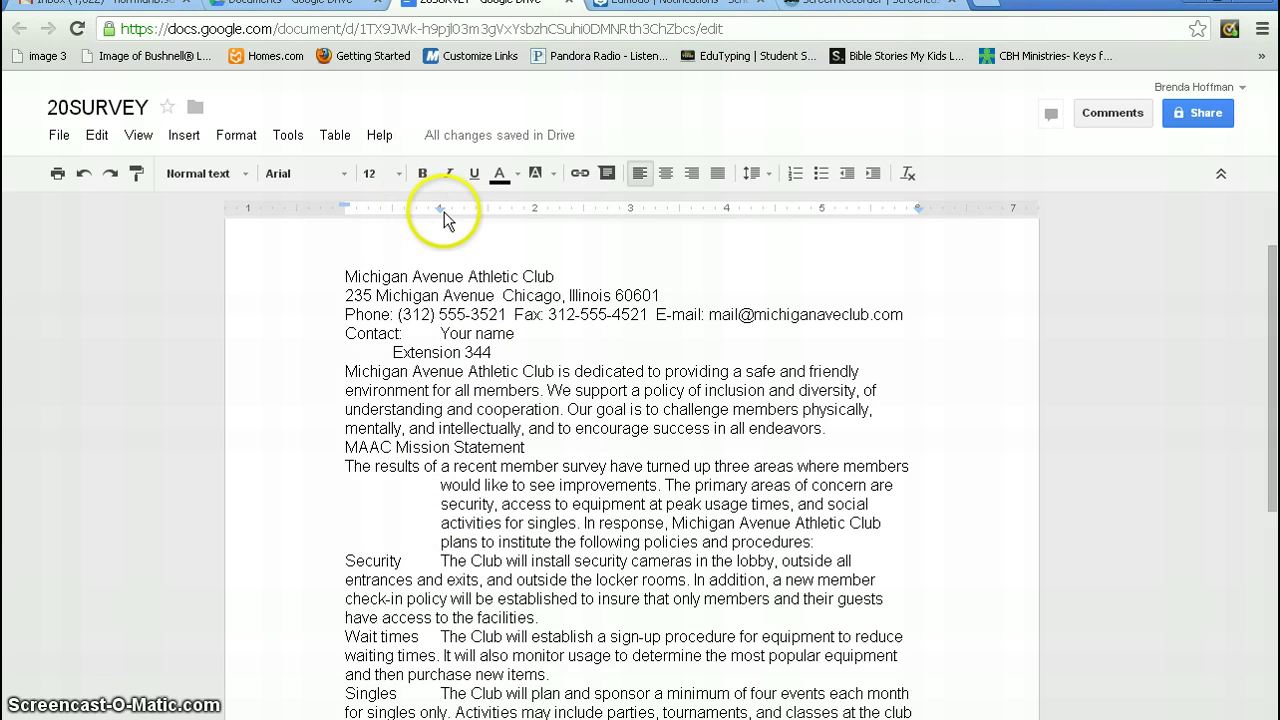
{"action": "left_click_drag", "start_coordinate": [438, 209], "coordinate": [343, 218]}
{"action": "left_click", "coordinate": [257, 204]}
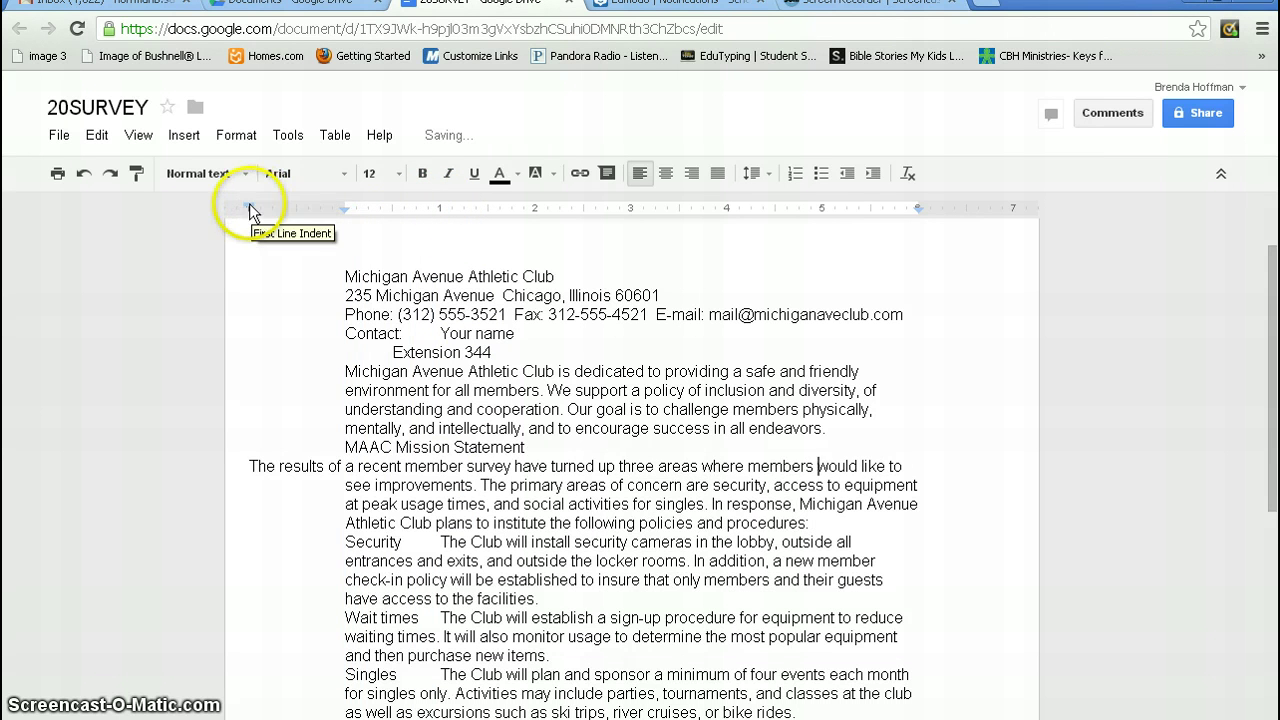
{"action": "left_click_drag", "start_coordinate": [249, 204], "coordinate": [346, 204]}
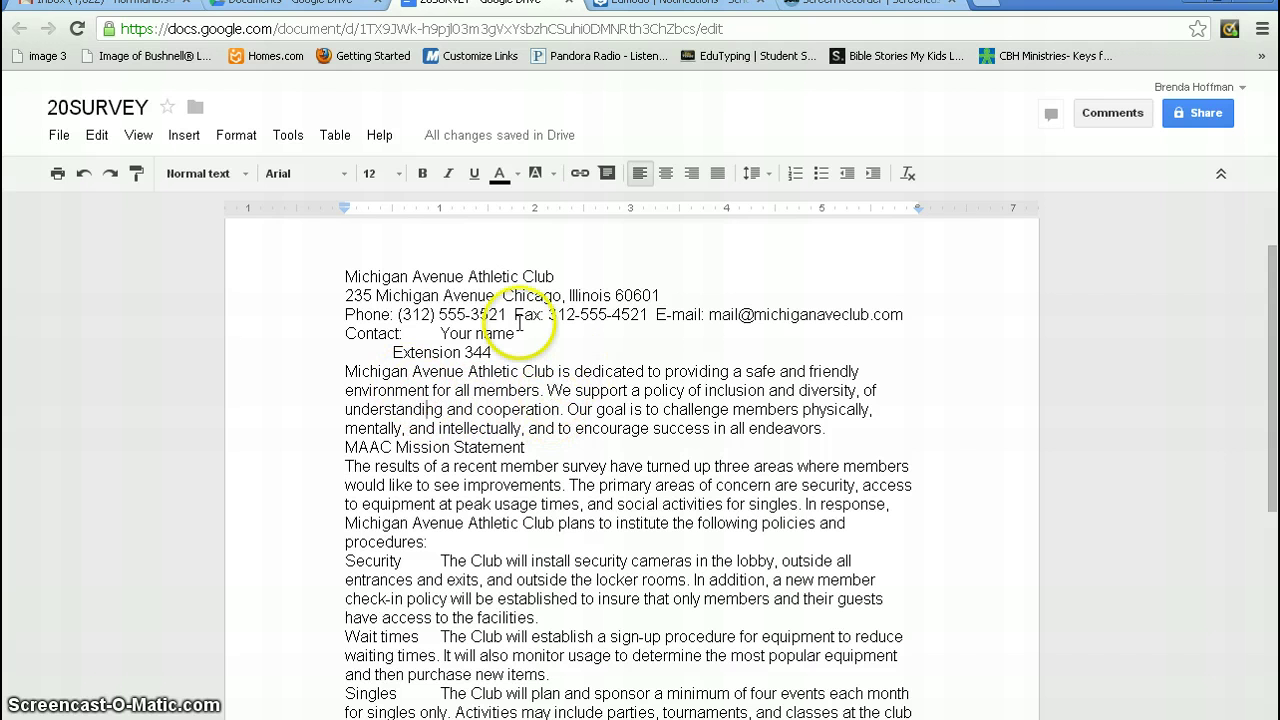
Add space before the "Michigan Avenue Athletic Club is dedicated" paragraph and remove that space again.
{"action": "left_click", "coordinate": [770, 178]}
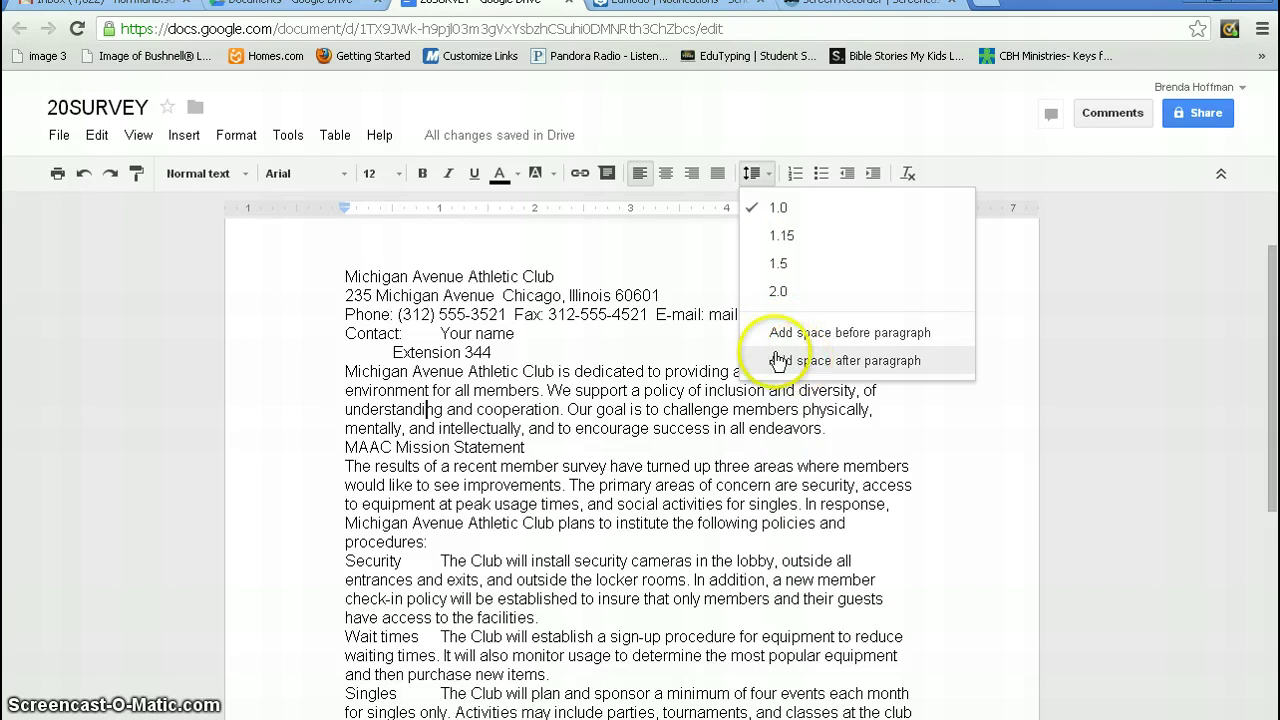
{"action": "left_click", "coordinate": [497, 390]}
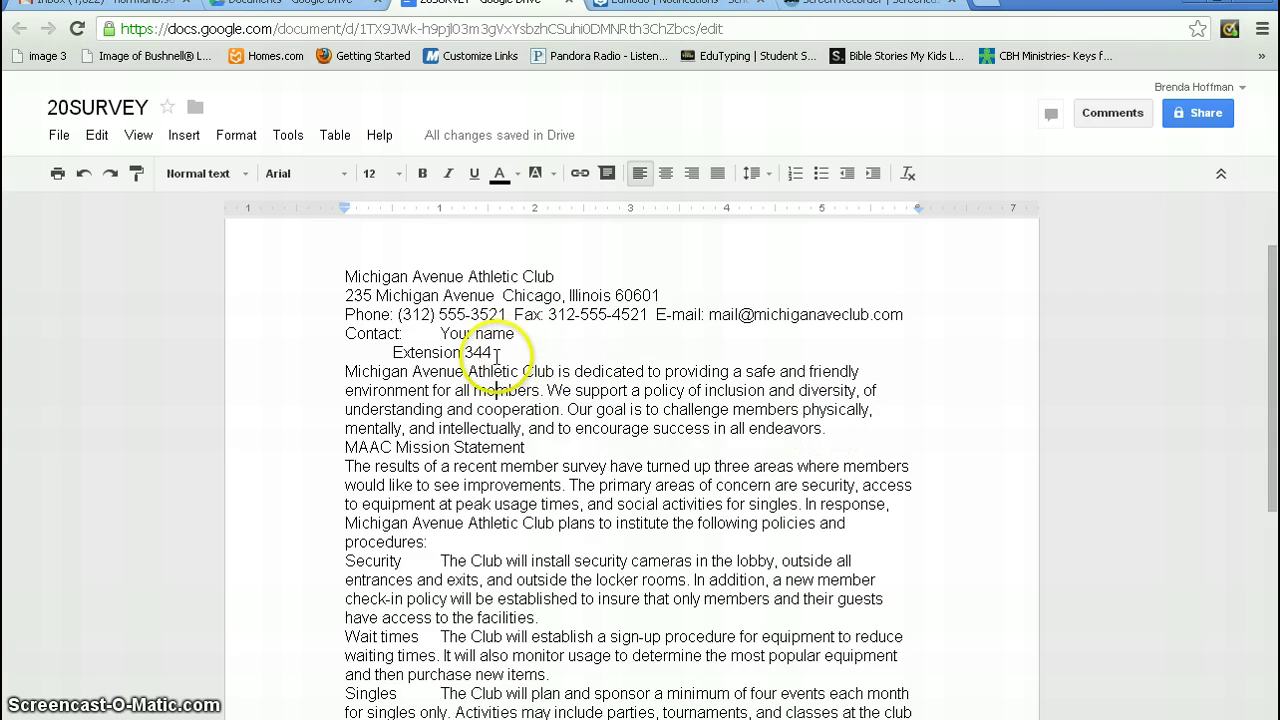
{"action": "left_click", "coordinate": [346, 373]}
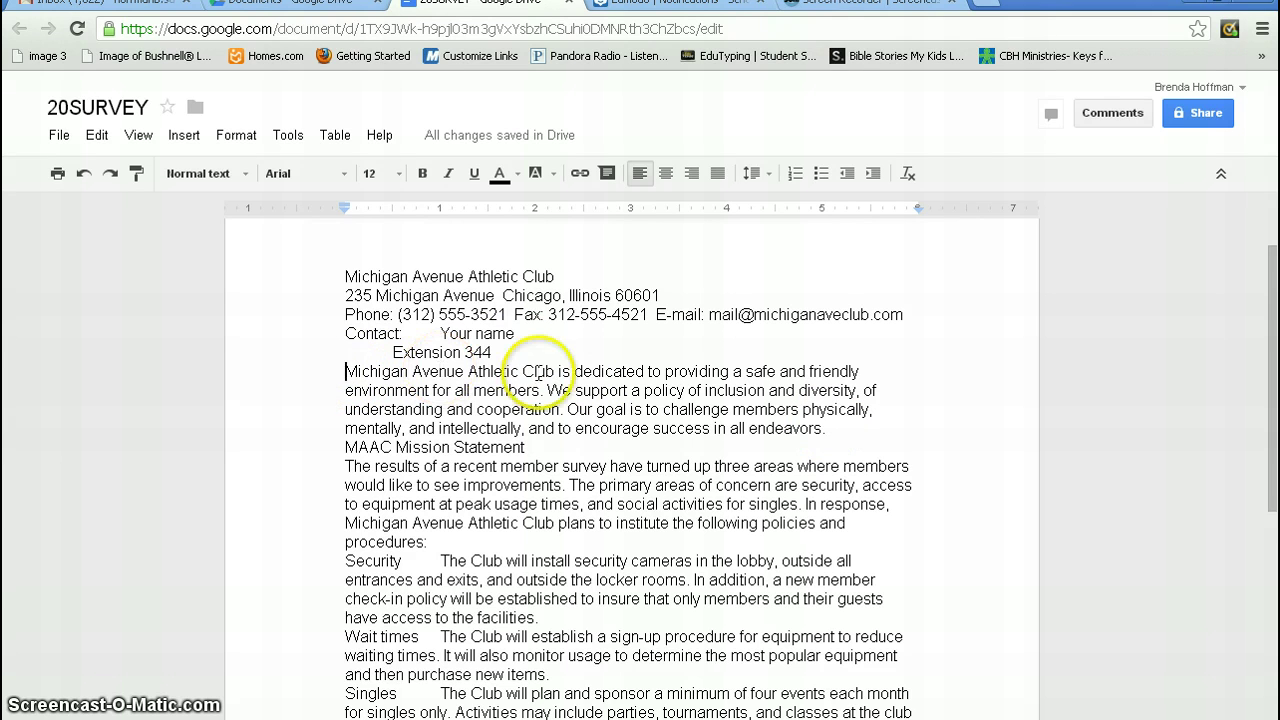
{"action": "left_click", "coordinate": [757, 174]}
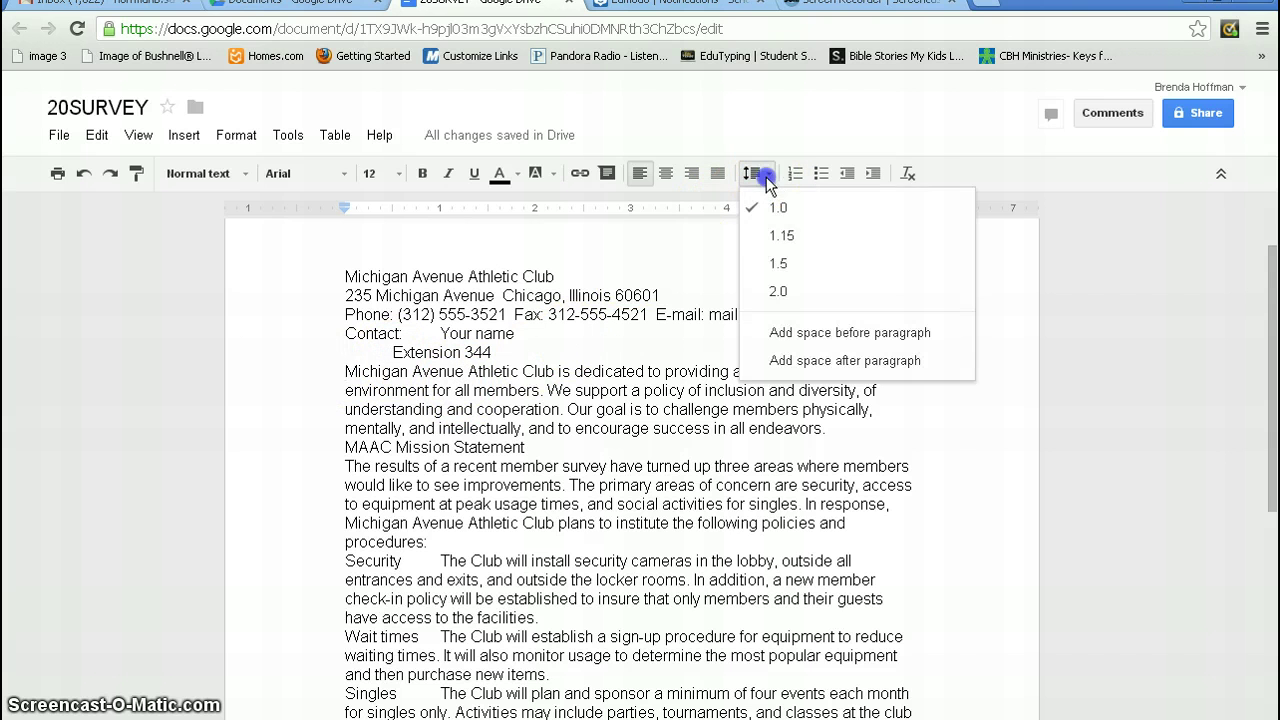
{"action": "left_click", "coordinate": [802, 333]}
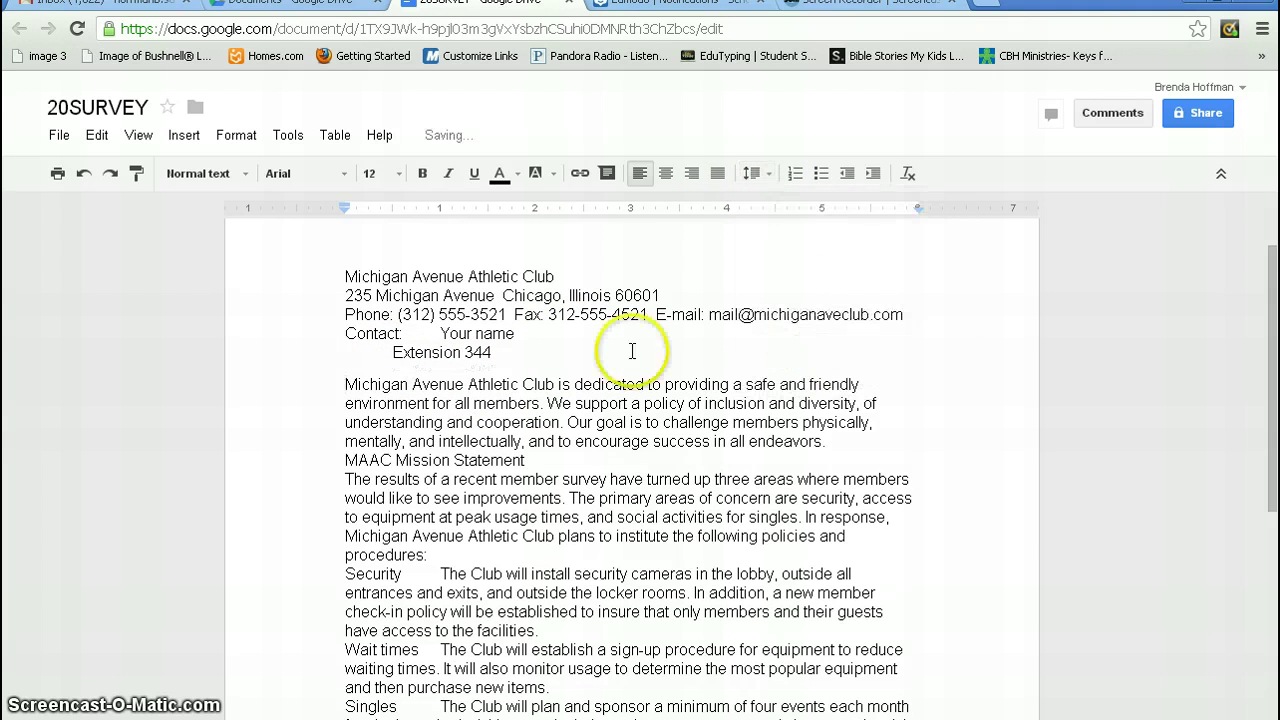
{"action": "left_click", "coordinate": [768, 178]}
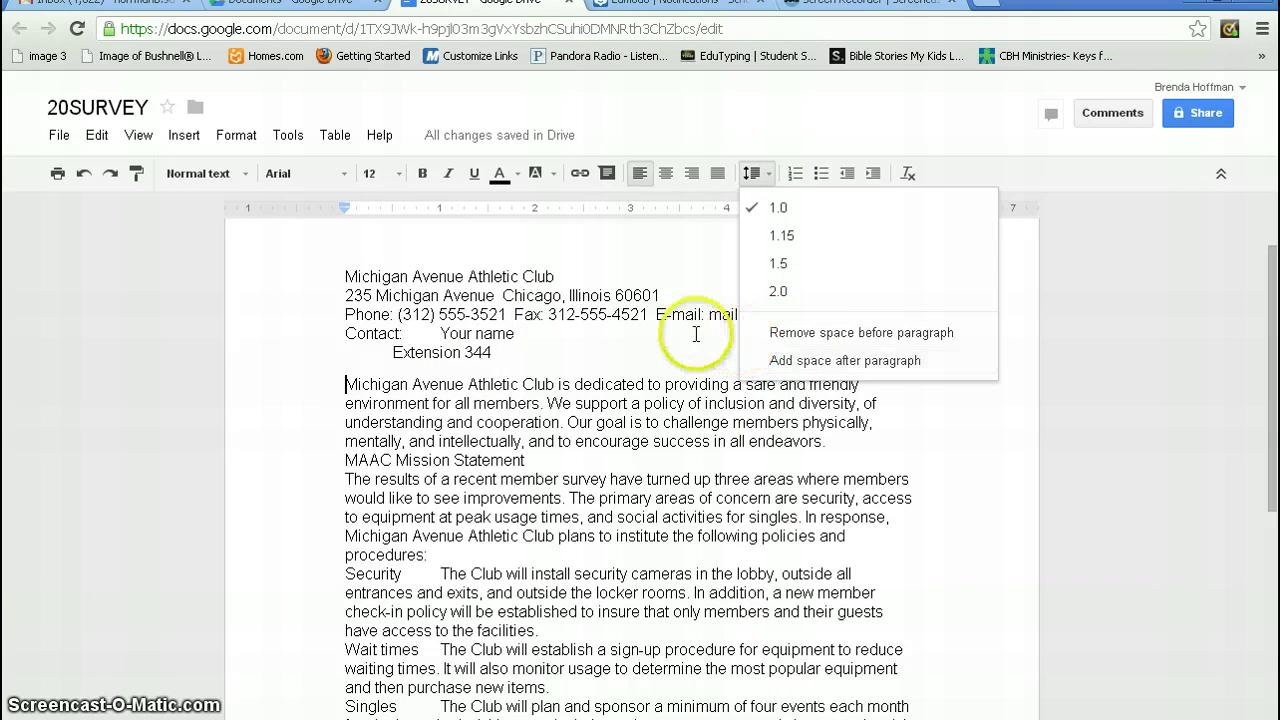
{"action": "left_click", "coordinate": [786, 341]}
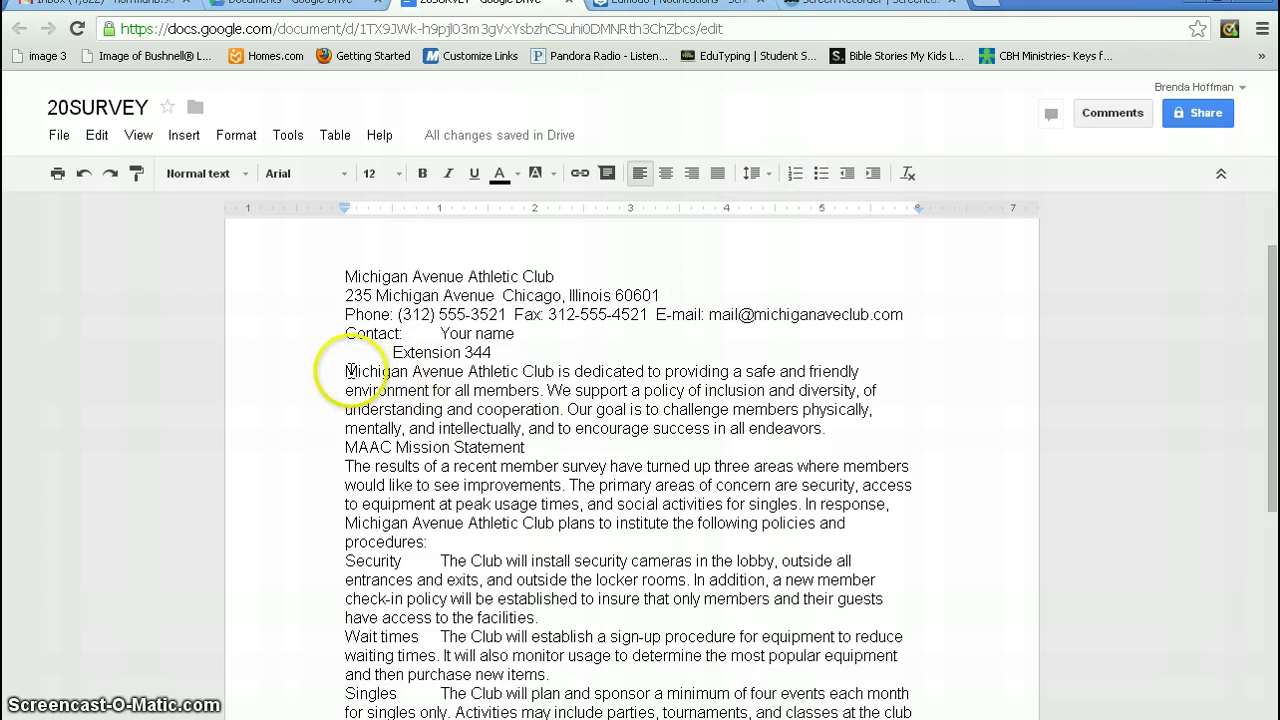
Set the line spacing of the "Michigan Avenue Athletic Club is dedicated" paragraph to 1.5.
{"action": "left_click", "coordinate": [347, 371]}
{"action": "left_click", "coordinate": [769, 179]}
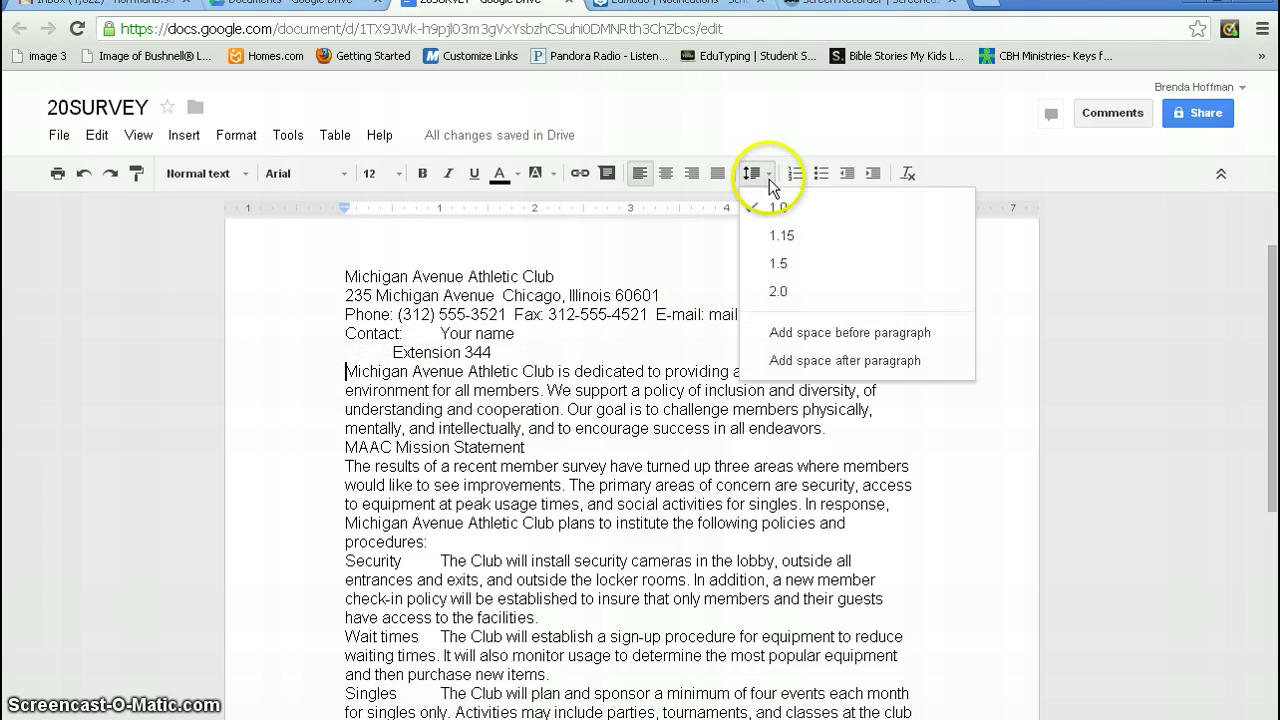
{"action": "left_click", "coordinate": [778, 266]}
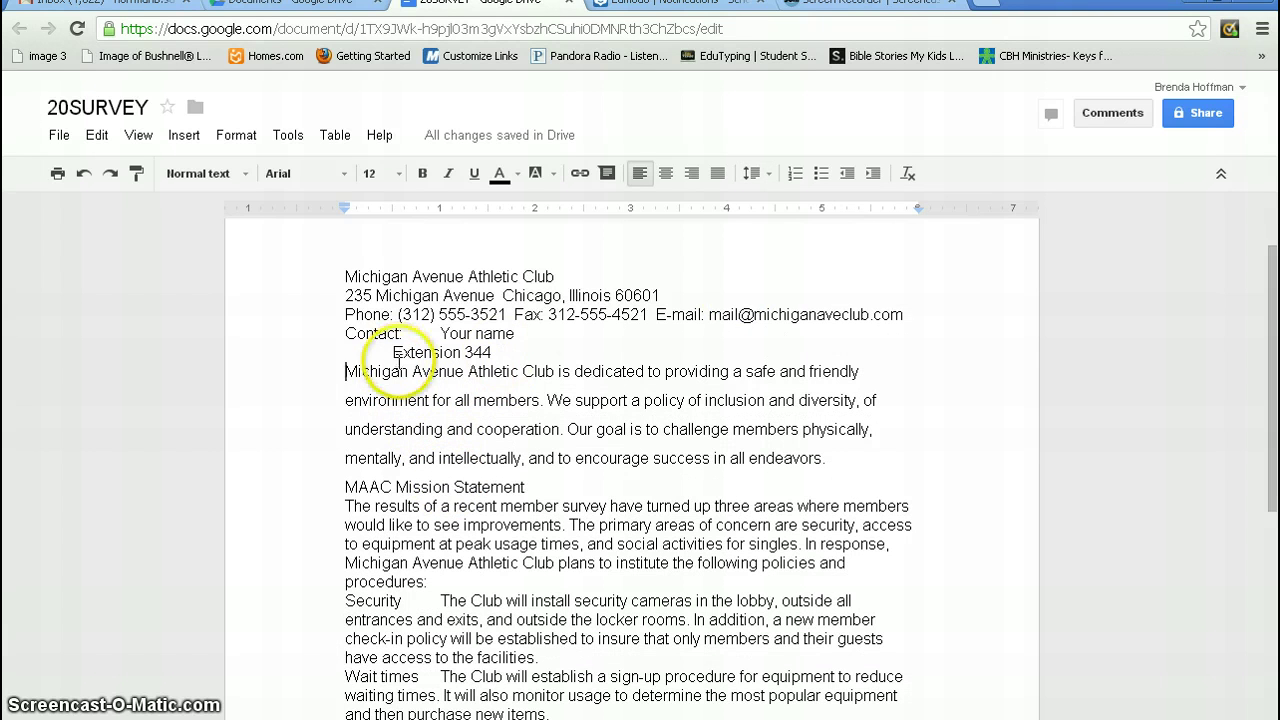
Add space before the "Michigan Avenue Athletic Club is dedicated" paragraph.
{"action": "left_click", "coordinate": [760, 173]}
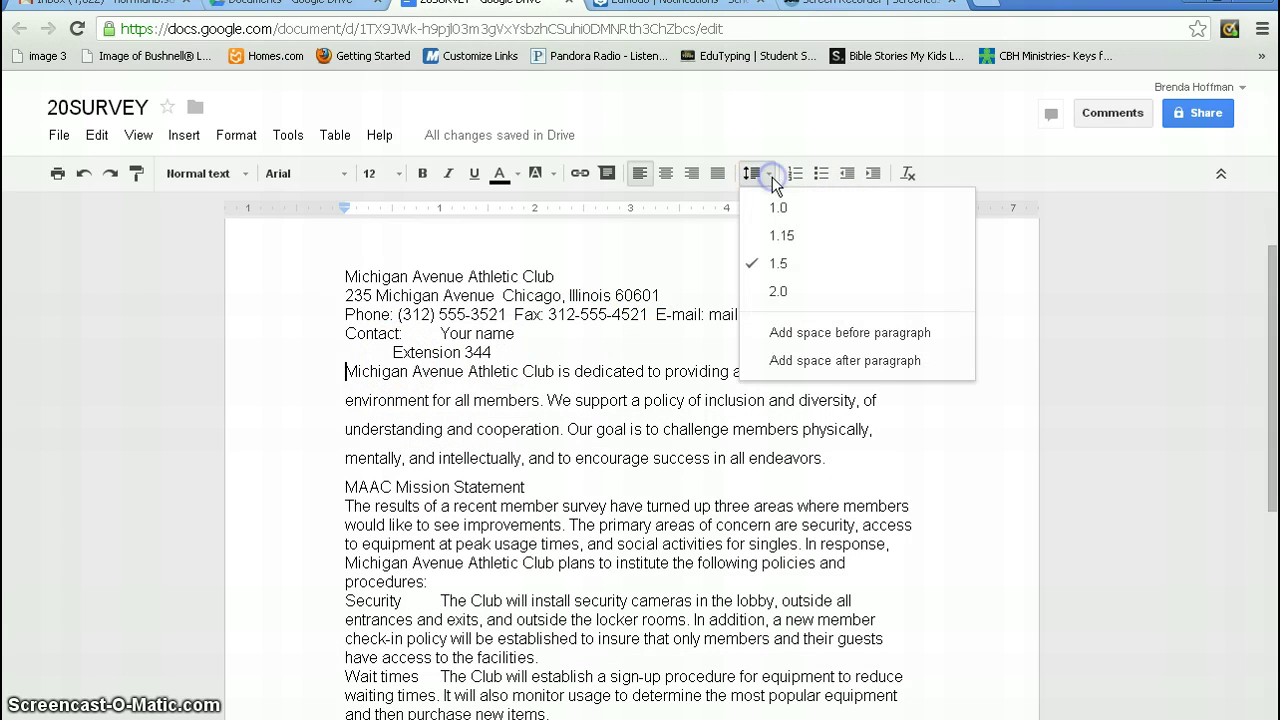
{"action": "left_click", "coordinate": [788, 333]}
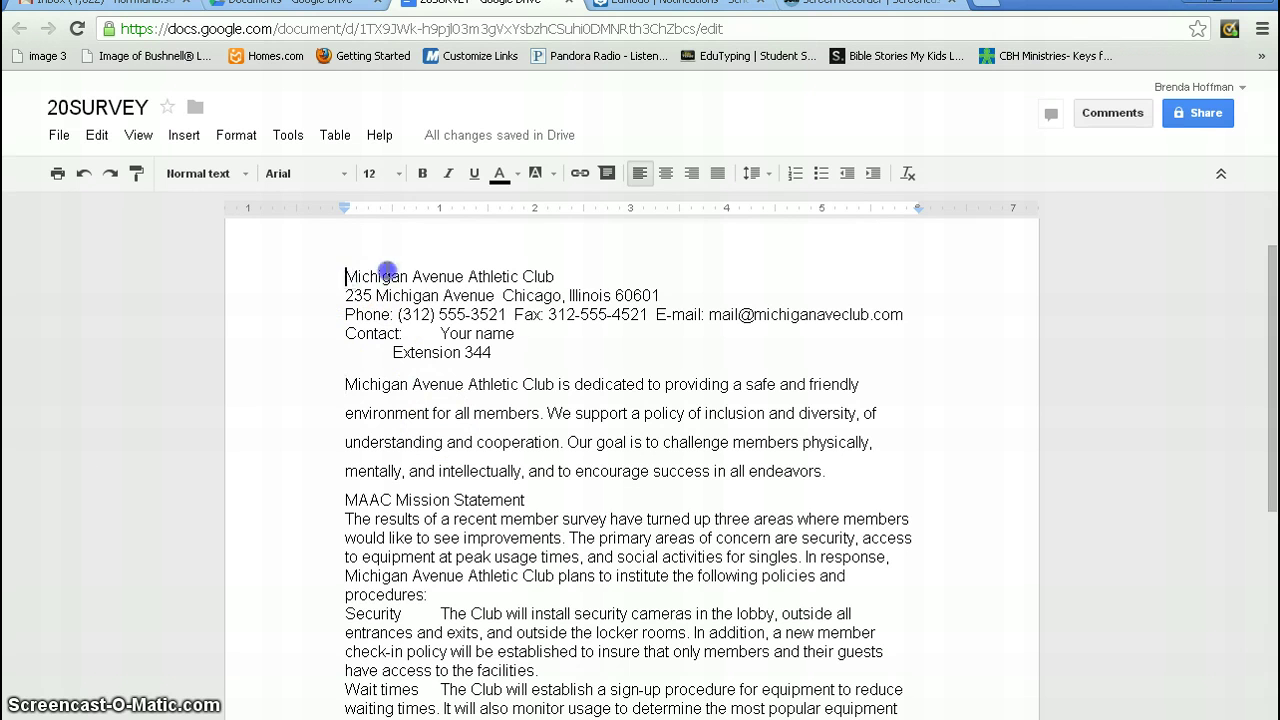
Apply the Heading 1 paragraph style to the "Michigan Avenue Athletic Club" line that opens the document.
{"action": "left_click_drag", "start_coordinate": [387, 270], "coordinate": [508, 287]}
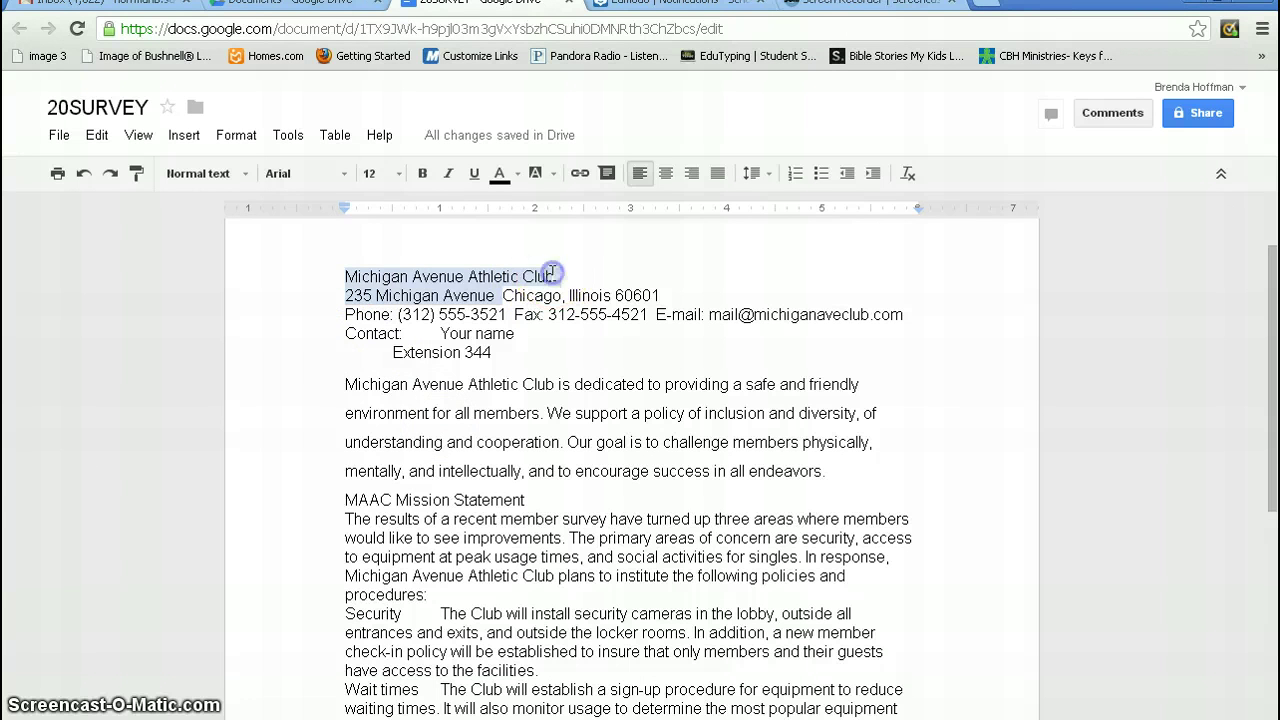
{"action": "left_click", "coordinate": [553, 275]}
{"action": "left_click_drag", "start_coordinate": [336, 276], "coordinate": [596, 281]}
{"action": "left_click_drag", "start_coordinate": [375, 281], "coordinate": [499, 287]}
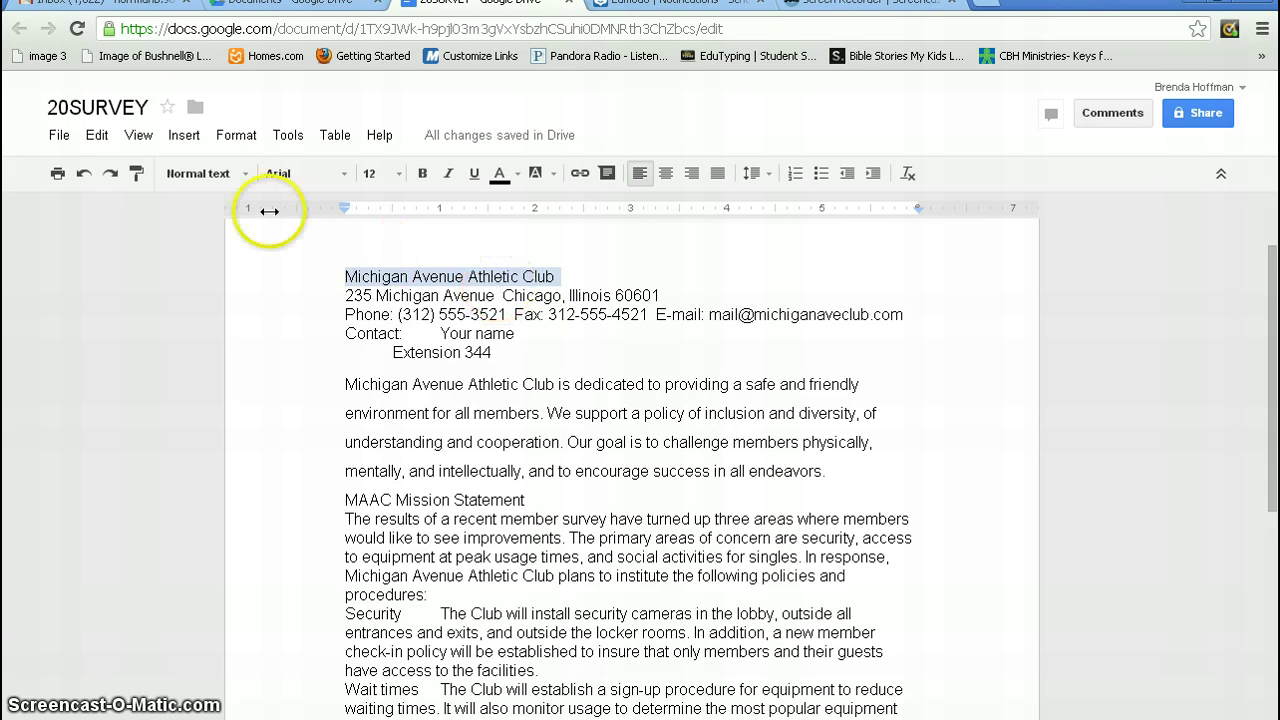
{"action": "left_click", "coordinate": [233, 137]}
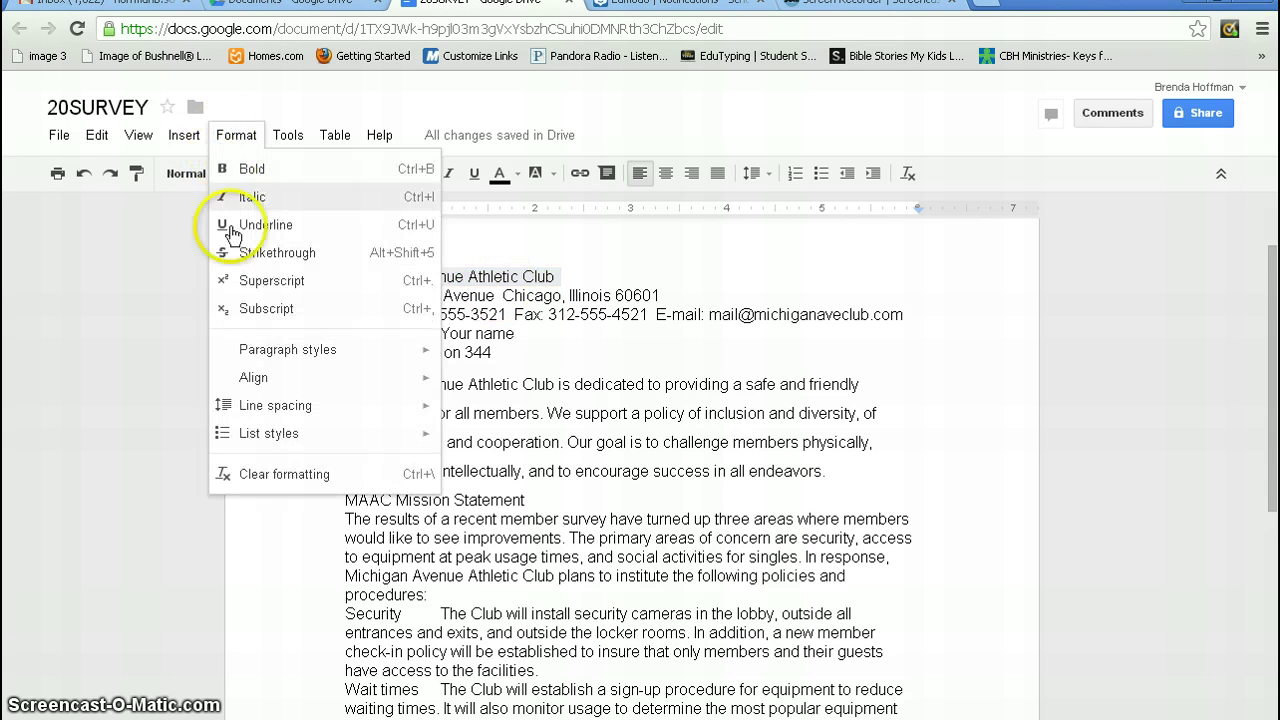
{"action": "mouse_move", "coordinate": [265, 357]}
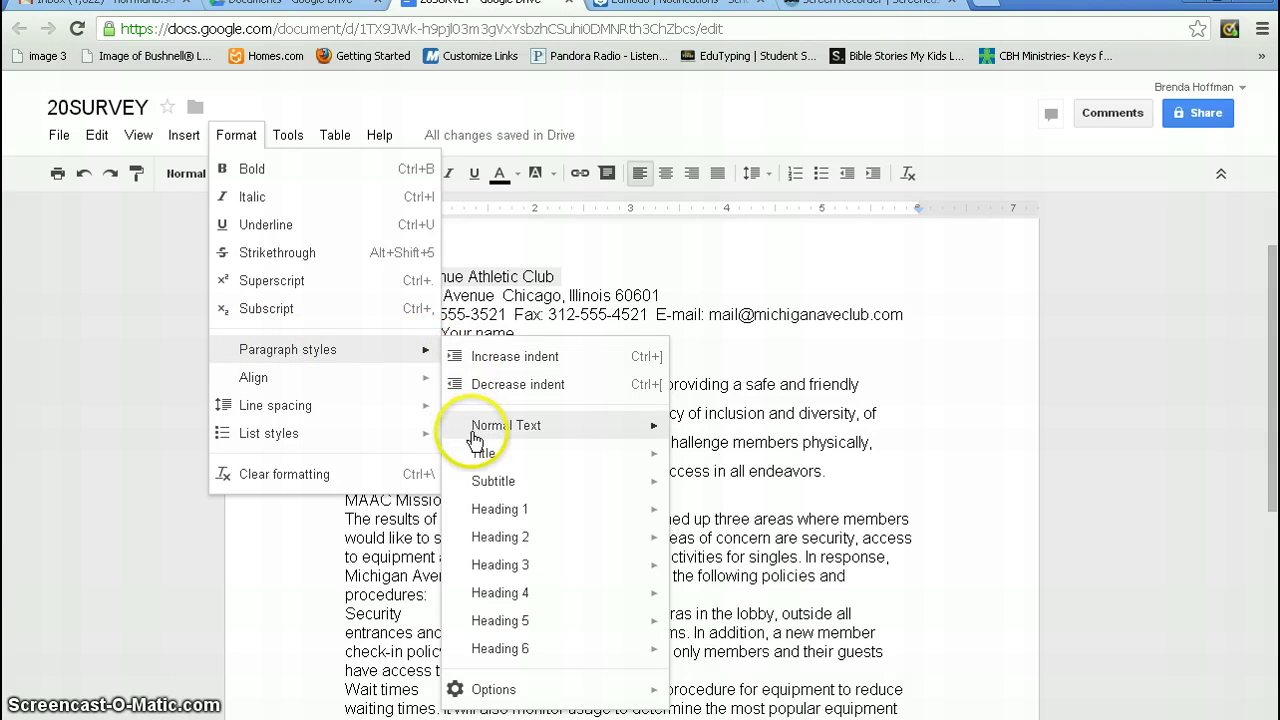
{"action": "mouse_move", "coordinate": [474, 458]}
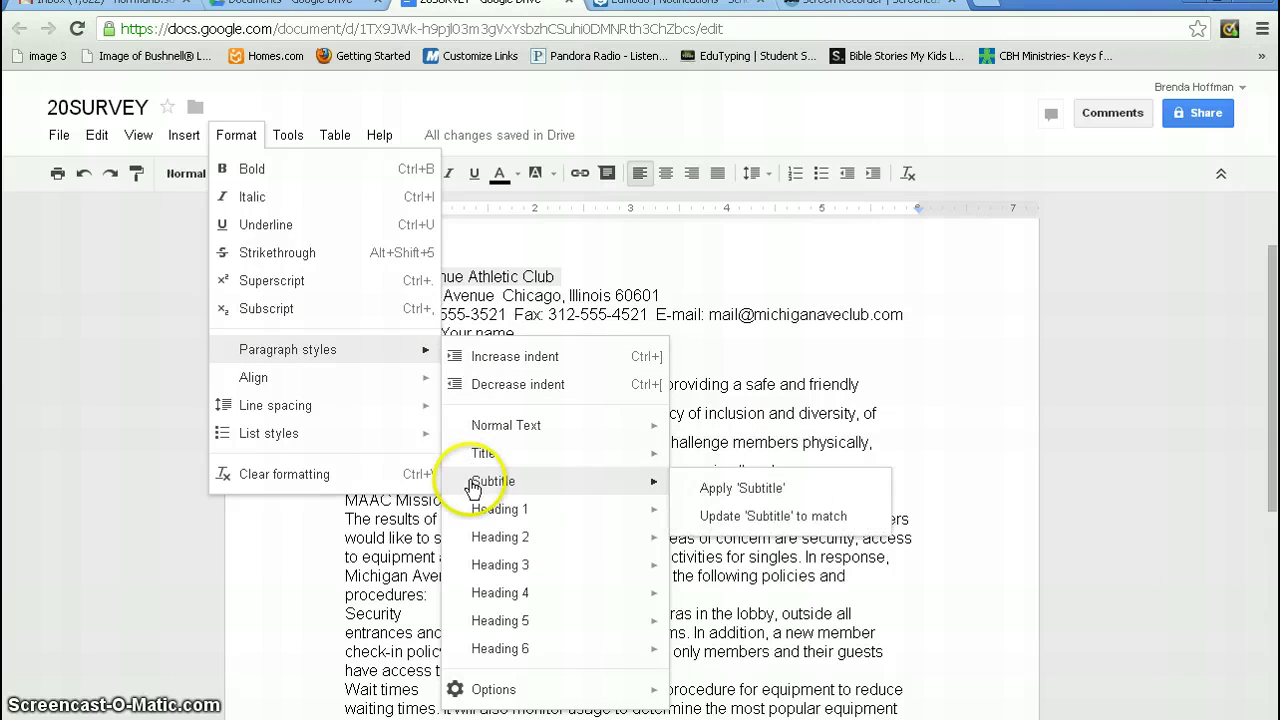
{"action": "left_click", "coordinate": [479, 519]}
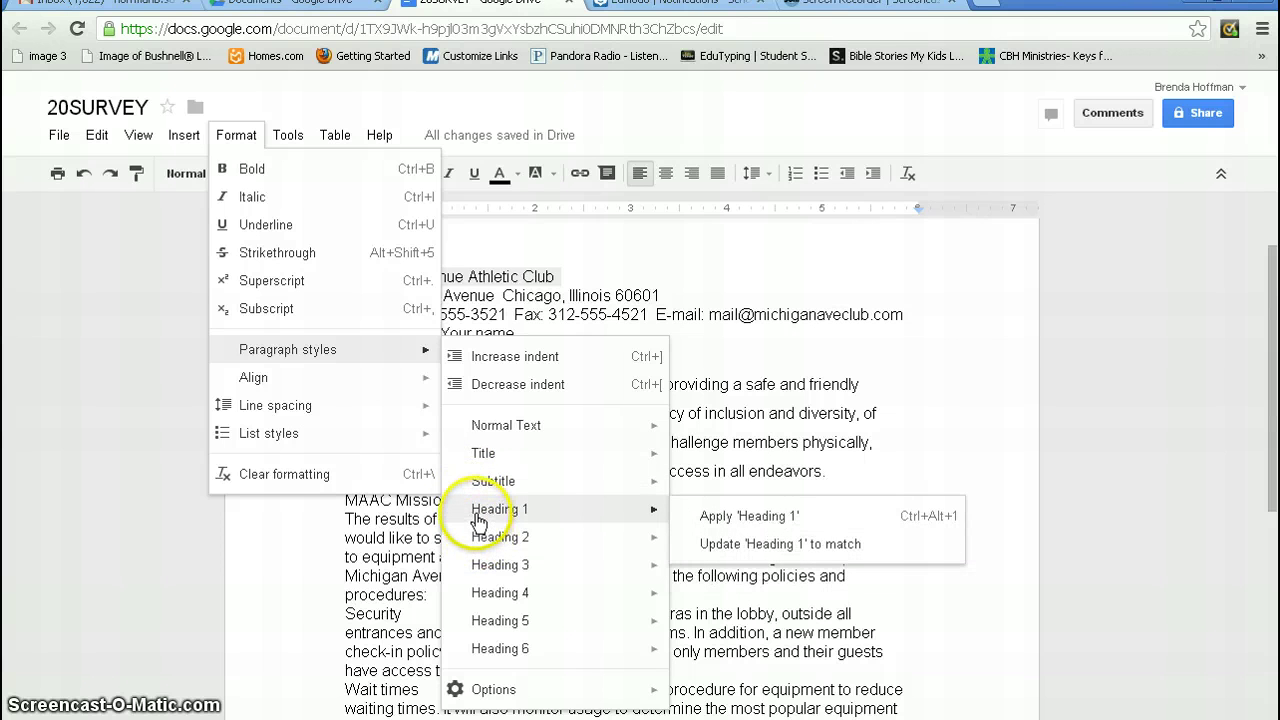
{"action": "left_click", "coordinate": [479, 519]}
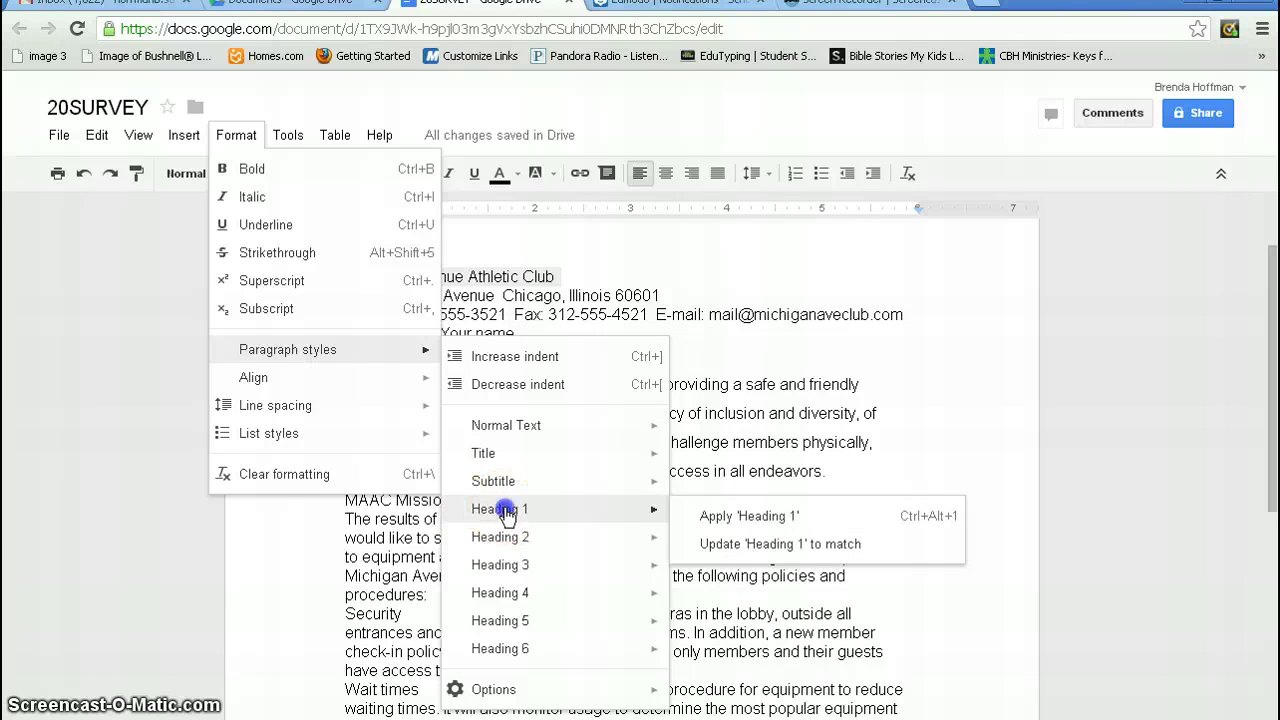
{"action": "left_click", "coordinate": [719, 522]}
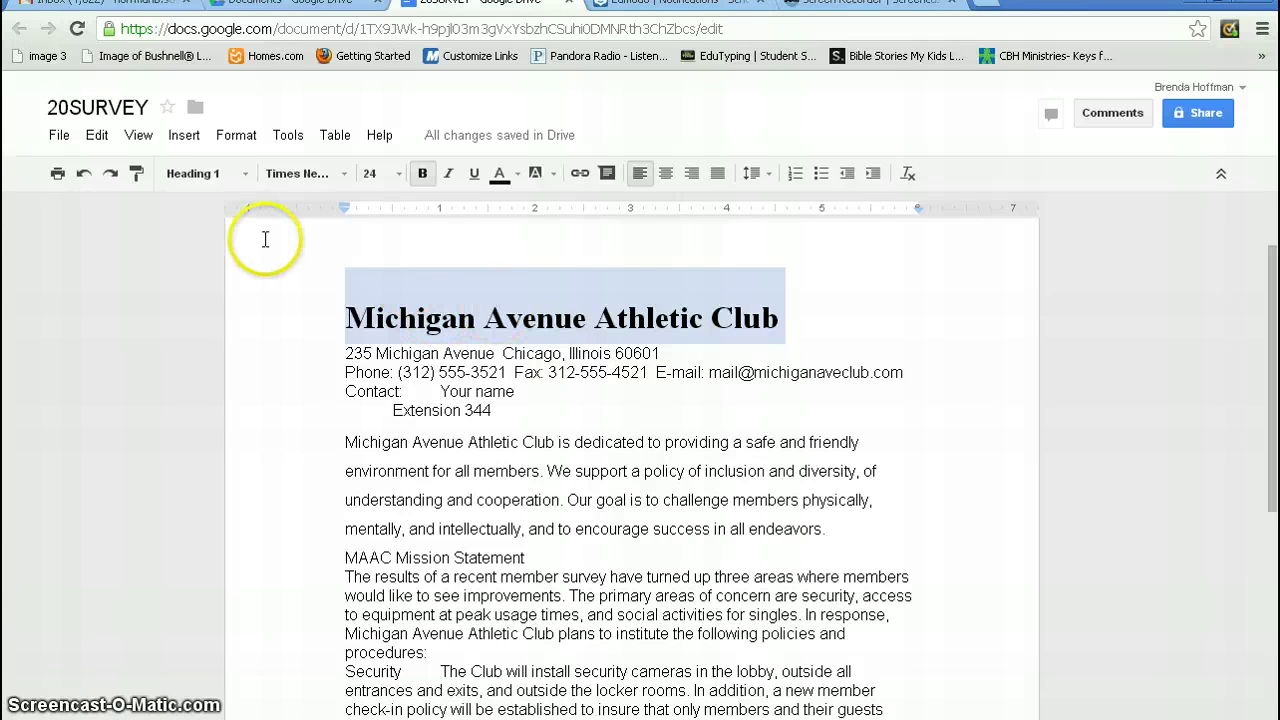
Try the Title style on the opening "Michigan Avenue Athletic Club" line and set it back to Normal text.
{"action": "left_click", "coordinate": [245, 176]}
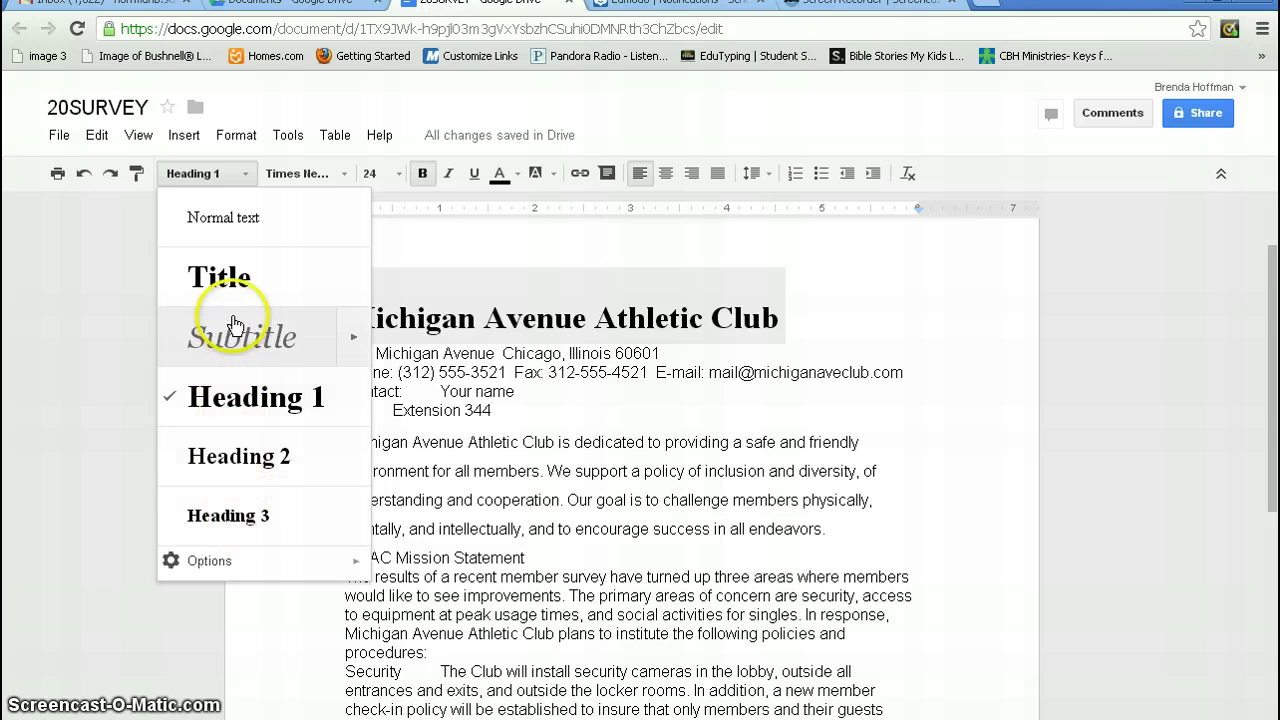
{"action": "left_click", "coordinate": [231, 283]}
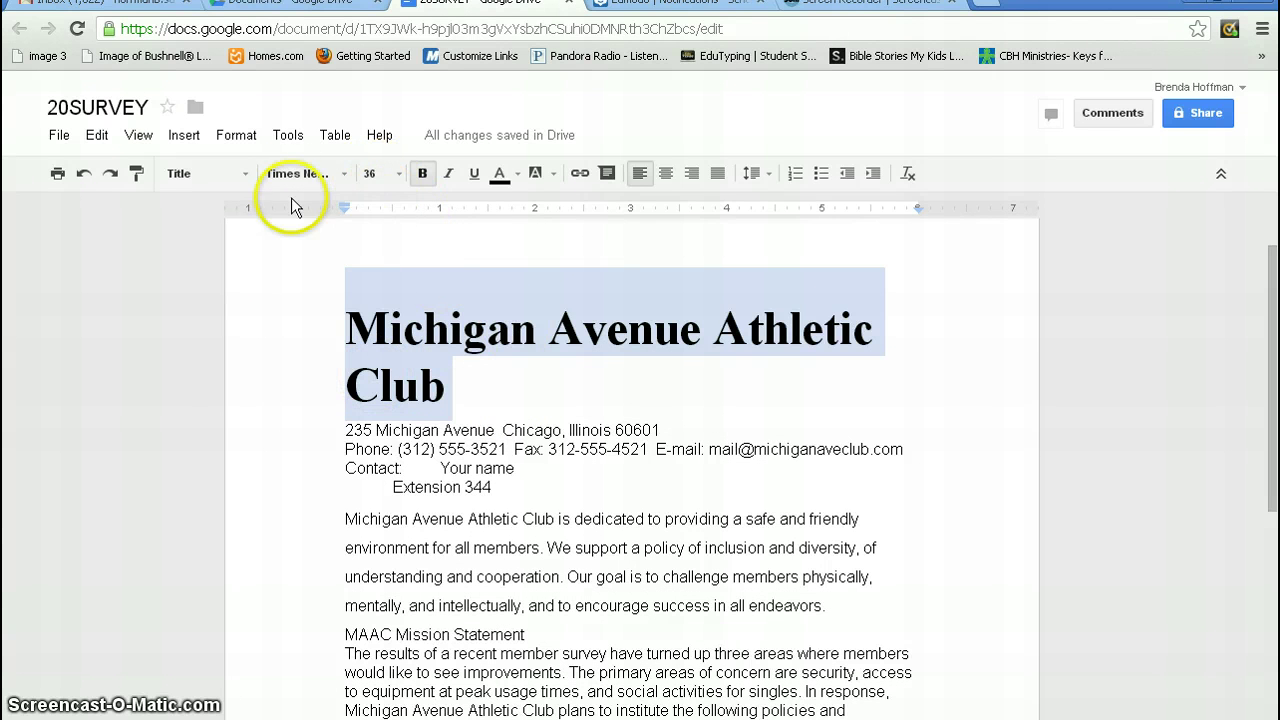
{"action": "left_click", "coordinate": [238, 174]}
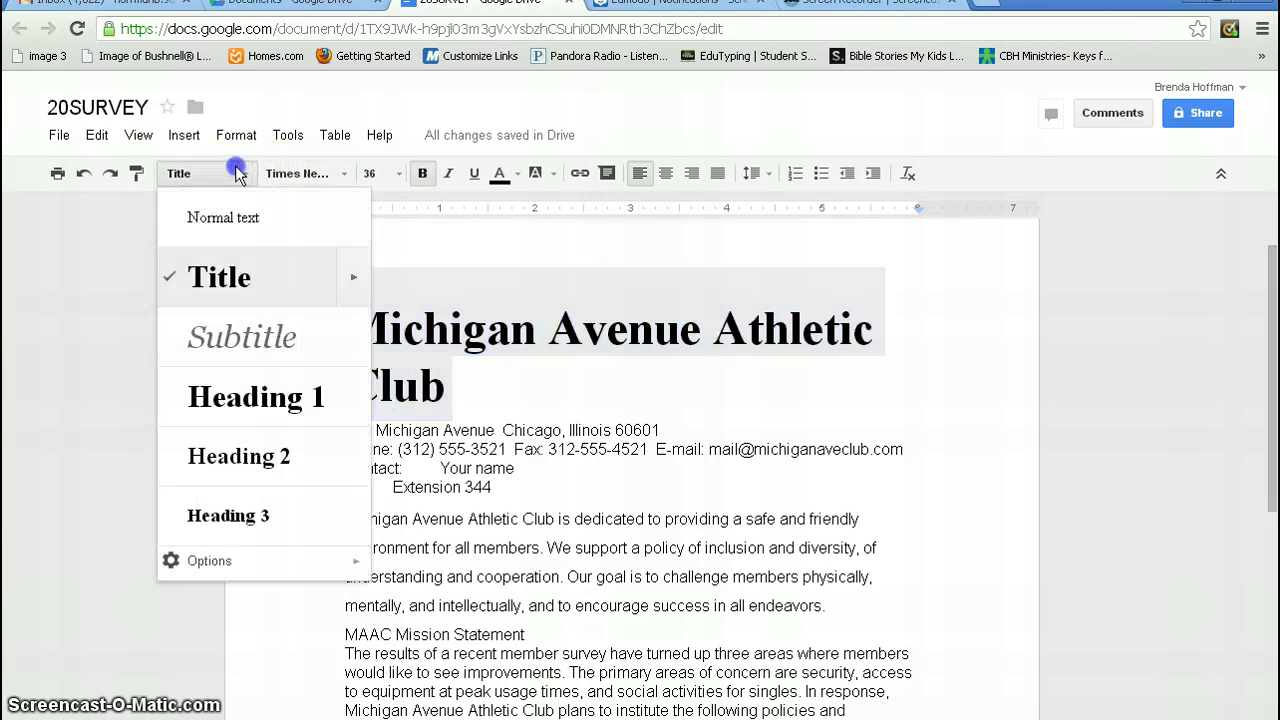
{"action": "left_click", "coordinate": [241, 218]}
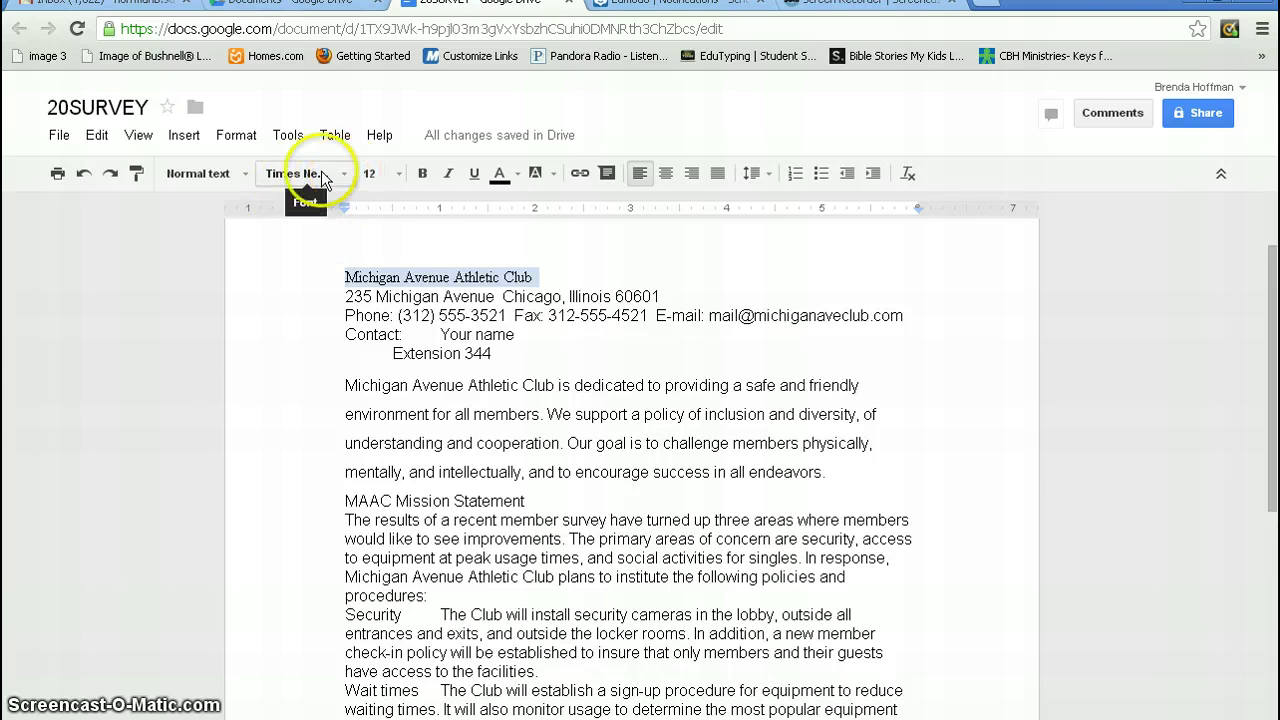
Undo the Normal text, Title and Heading 1 style changes on the opening "Michigan Avenue Athletic Club" line.
{"action": "left_click", "coordinate": [248, 172]}
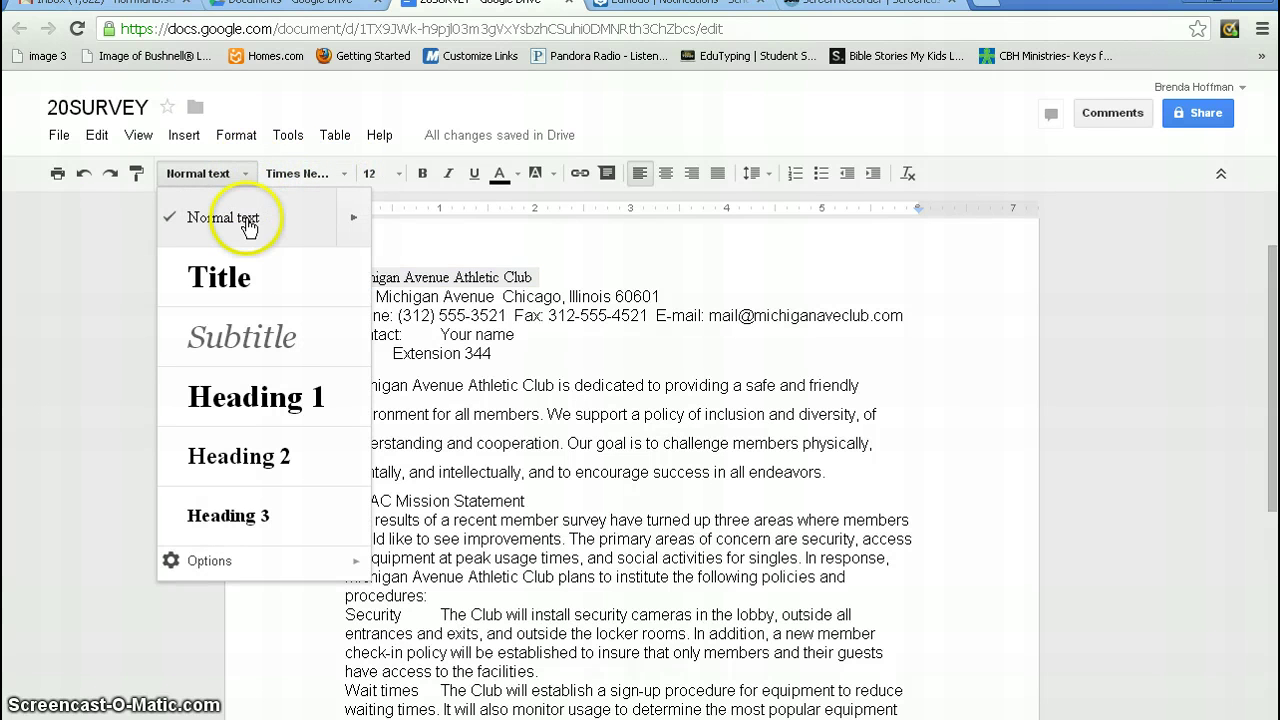
{"action": "left_click", "coordinate": [83, 173]}
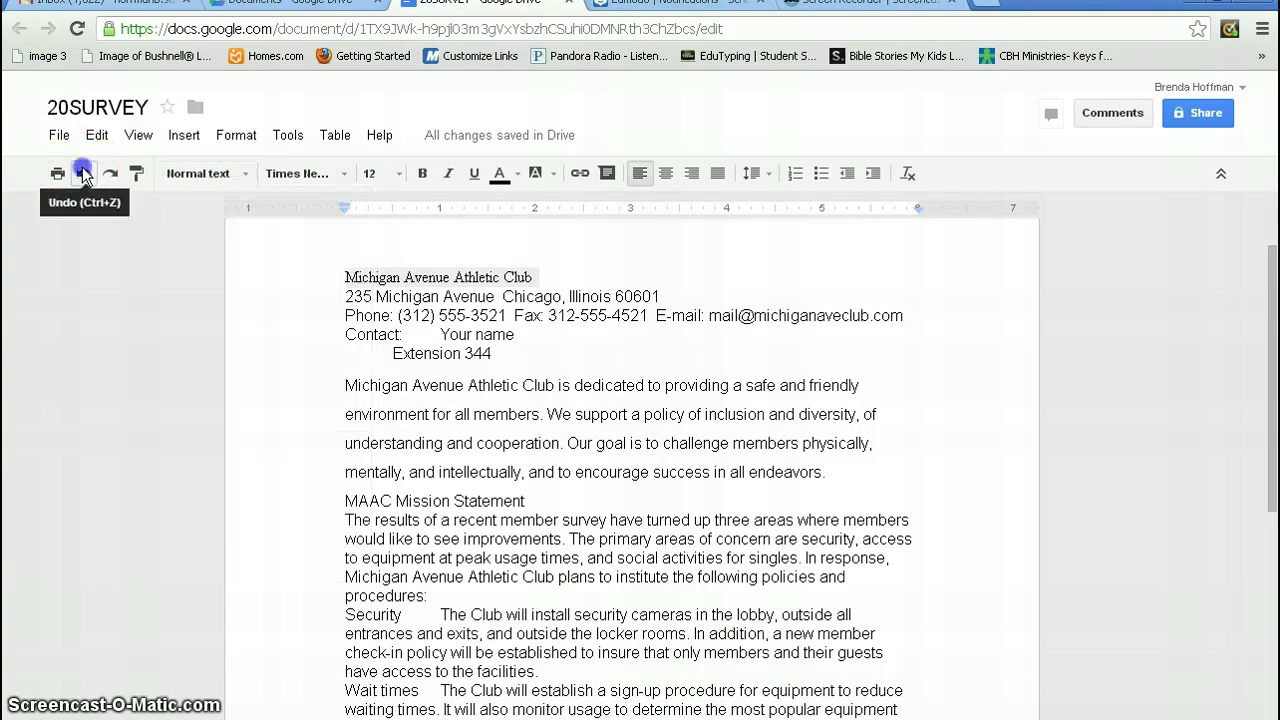
{"action": "left_click", "coordinate": [83, 173]}
{"action": "left_click", "coordinate": [83, 173]}
{"action": "left_click", "coordinate": [84, 175]}
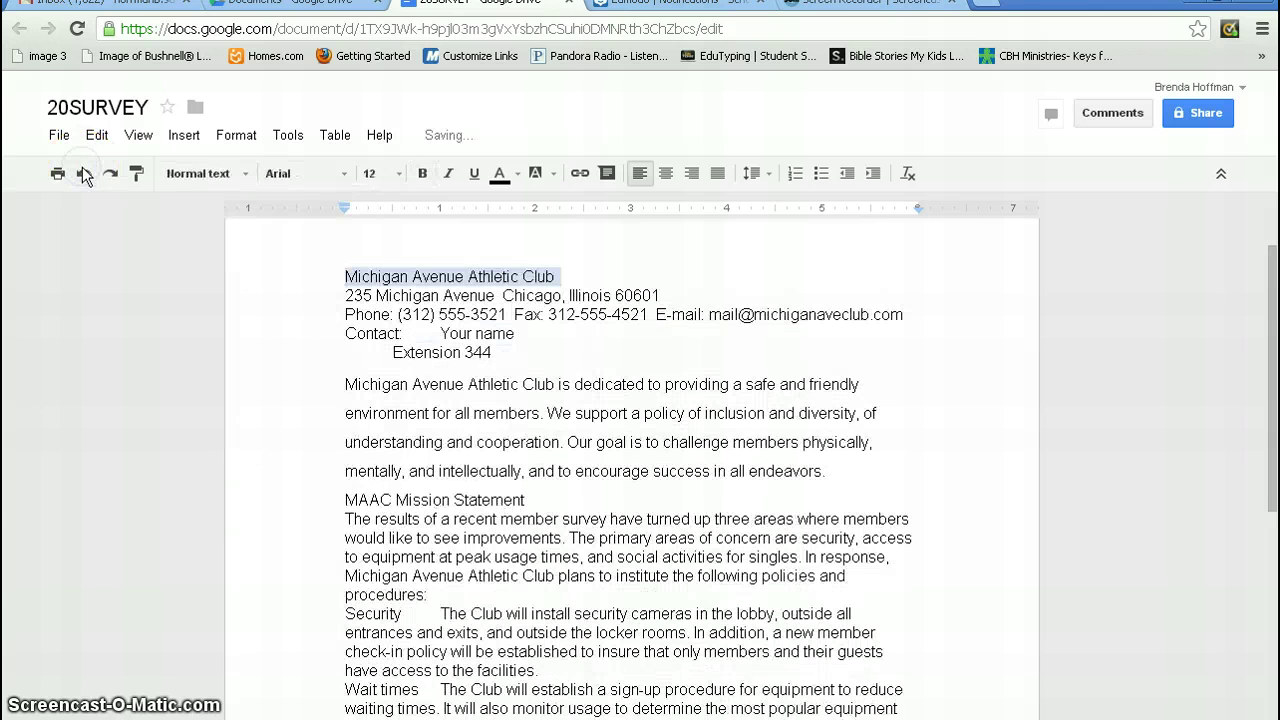